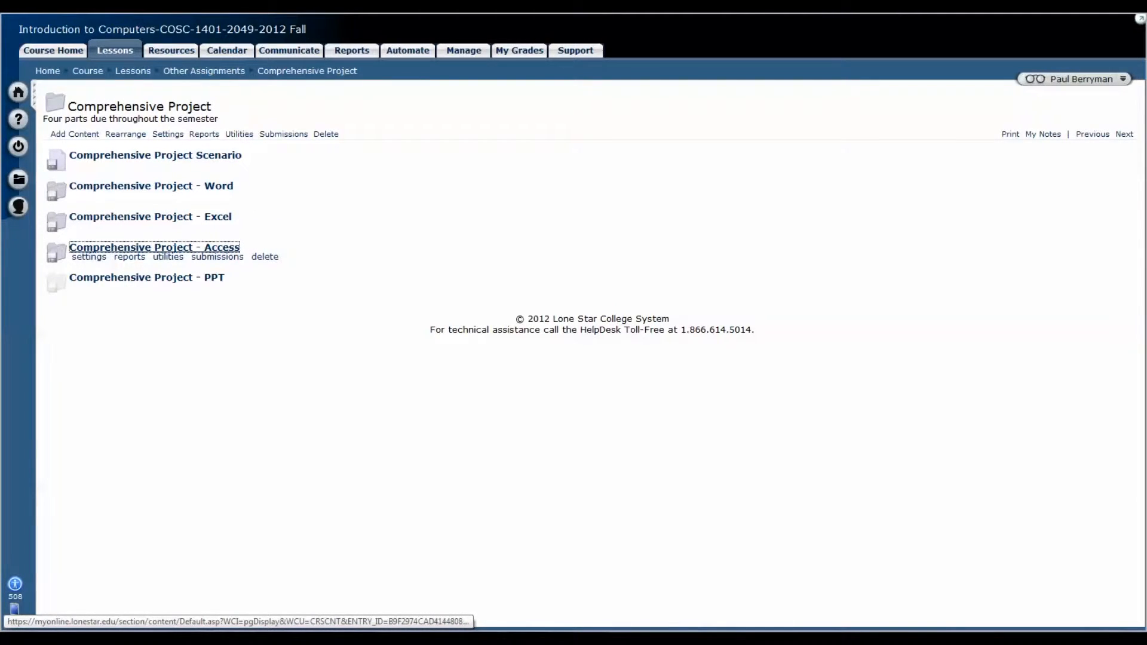
Open the Comprehensive Project - Access assignment and examine its content requirements for tables, queries and the report
left_click(154, 248)
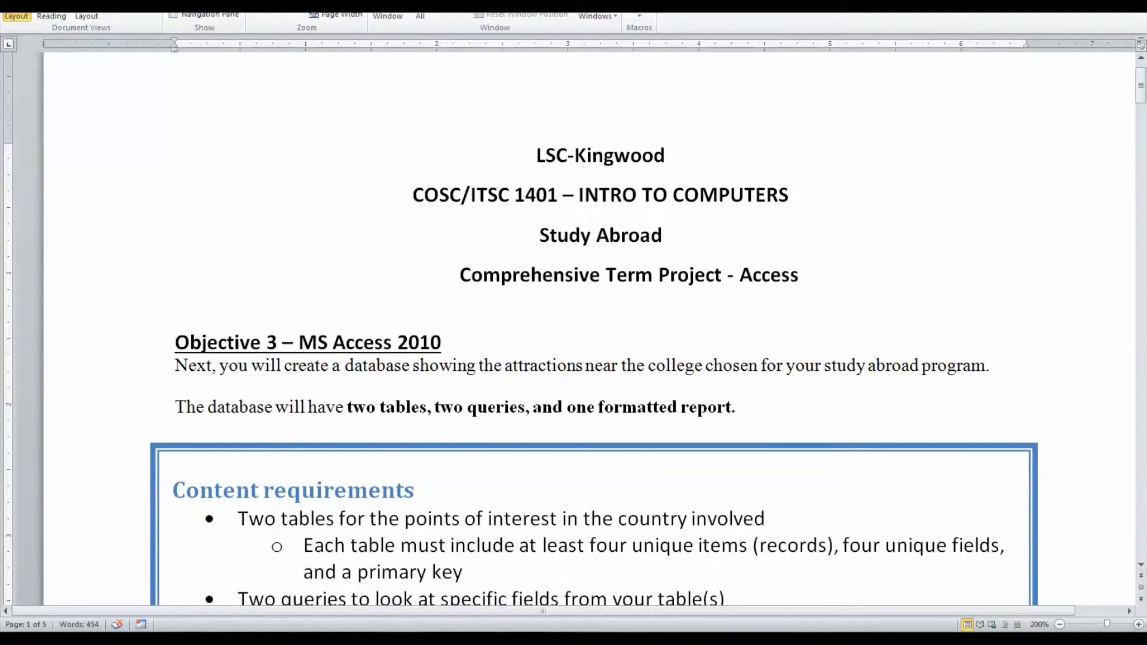
scroll(589, 329, "down", 3)
scroll(588, 328, "down", 2)
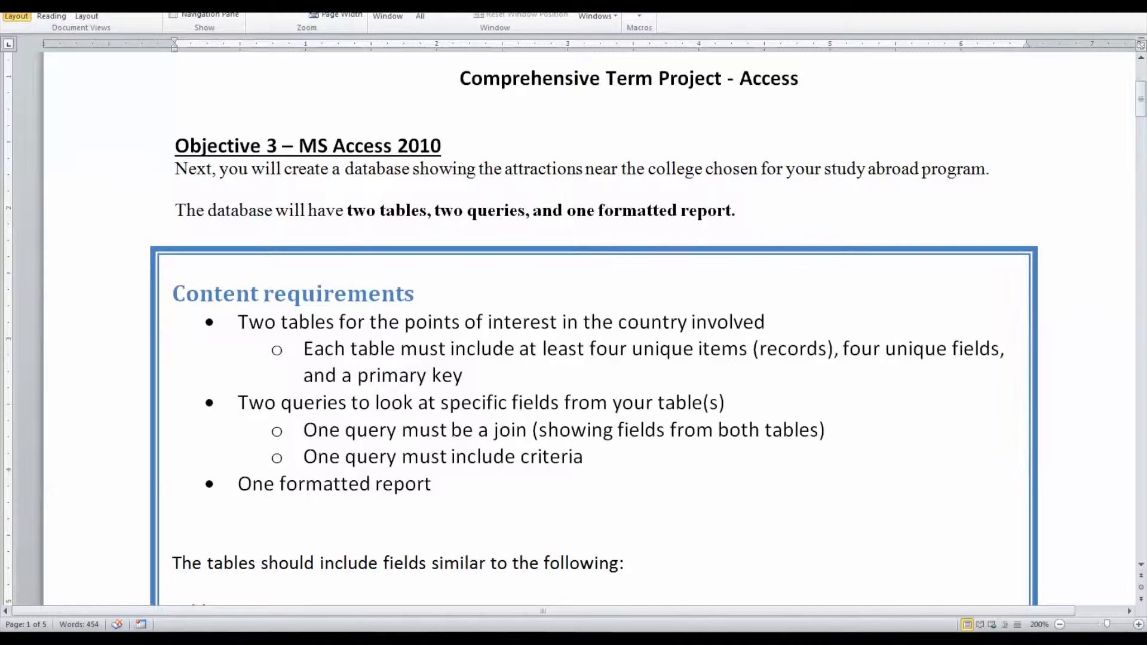
scroll(588, 329, "down", 2)
left_click_drag(238, 256, 767, 256)
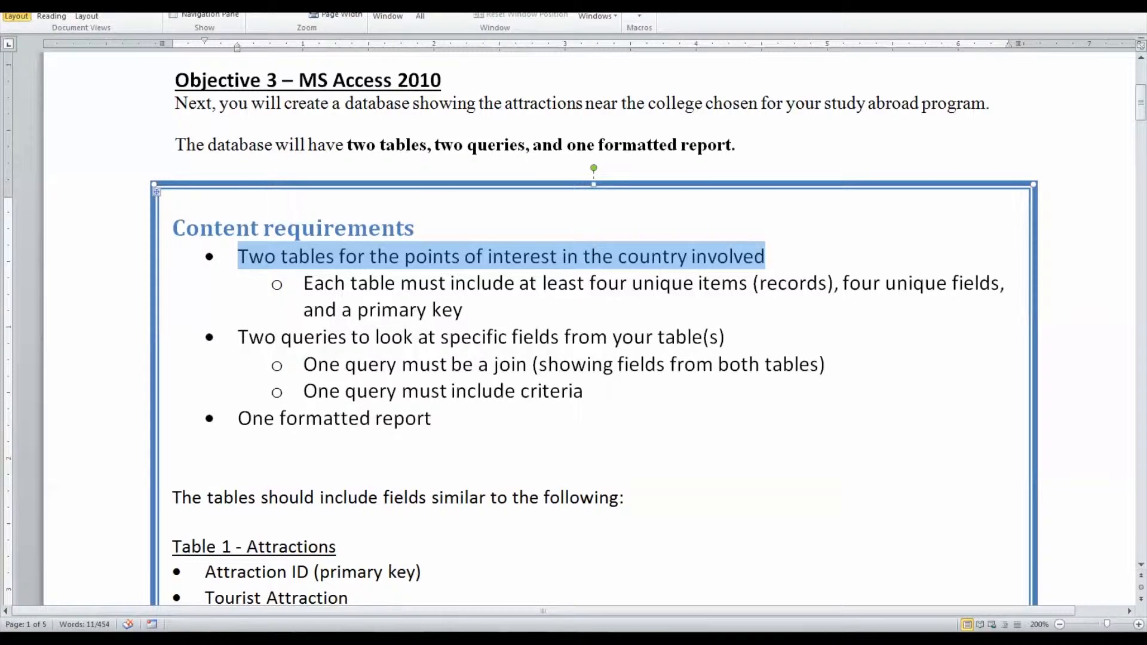
left_click_drag(542, 283, 827, 284)
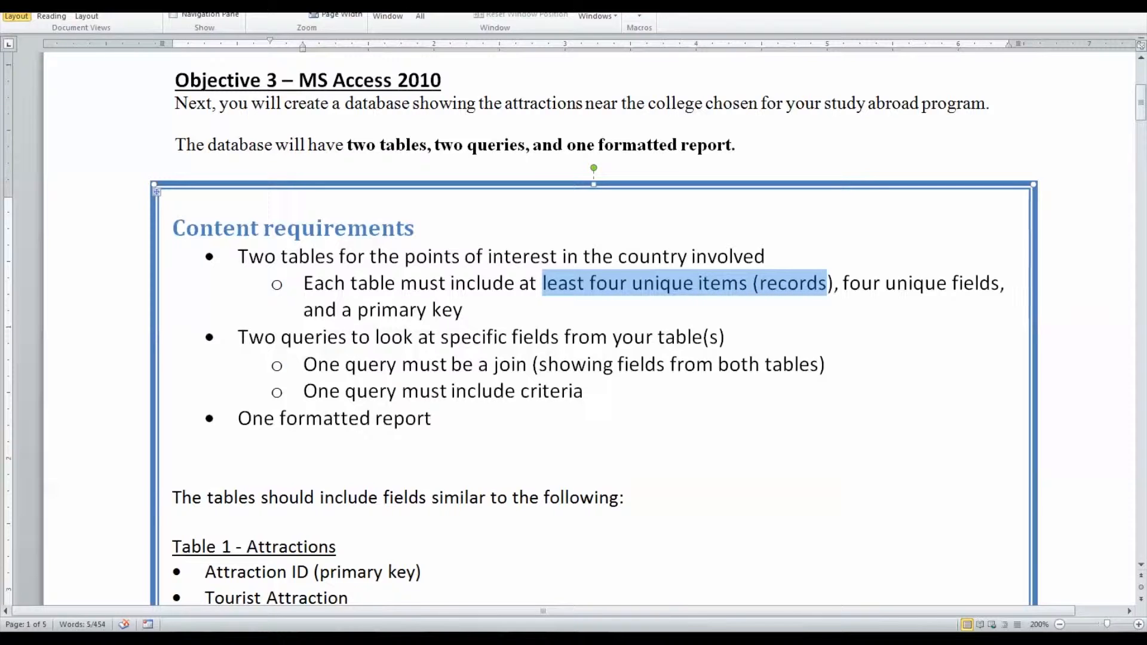
left_click_drag(843, 283, 999, 283)
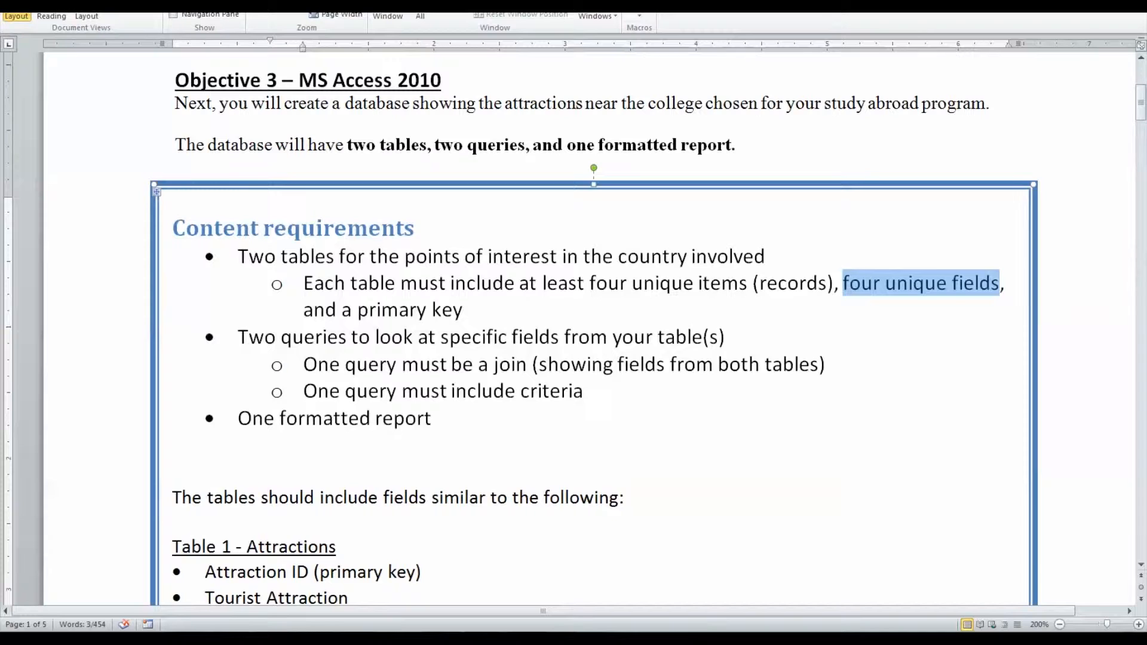
left_click_drag(303, 310, 463, 309)
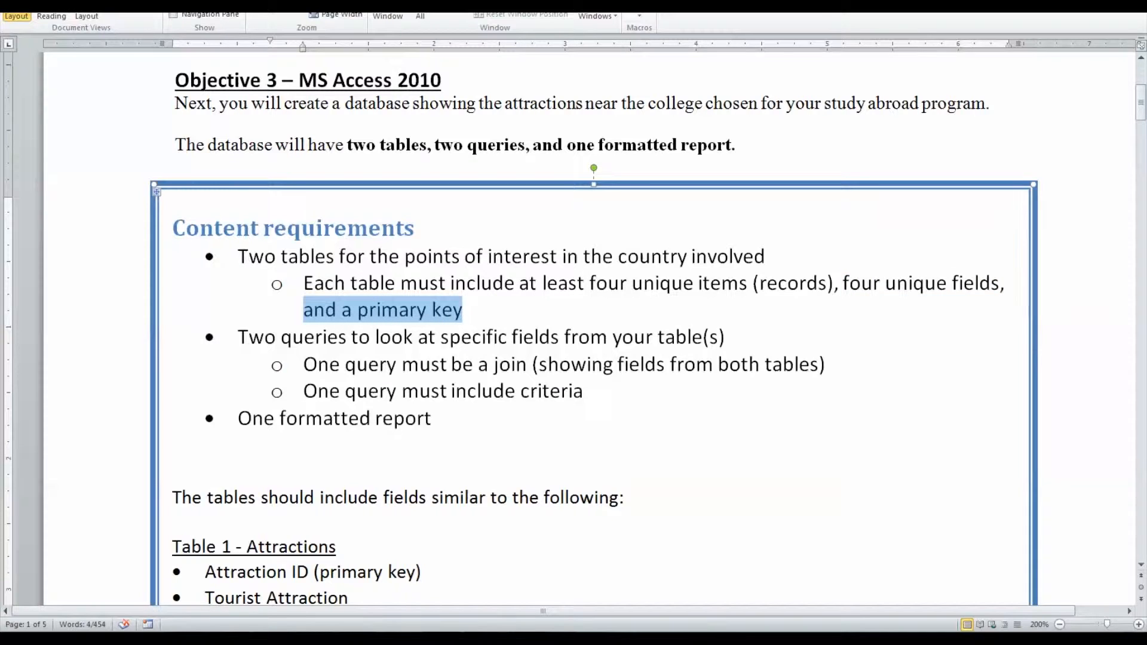
left_click_drag(238, 337, 738, 337)
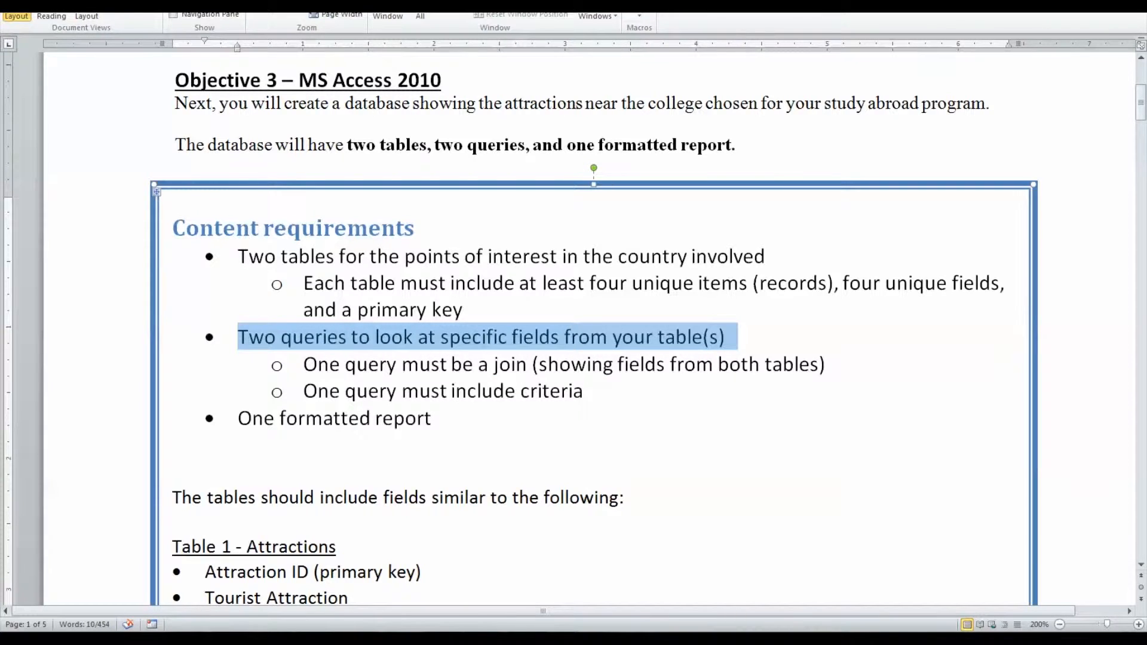
left_click_drag(304, 365, 531, 365)
left_click_drag(237, 419, 445, 418)
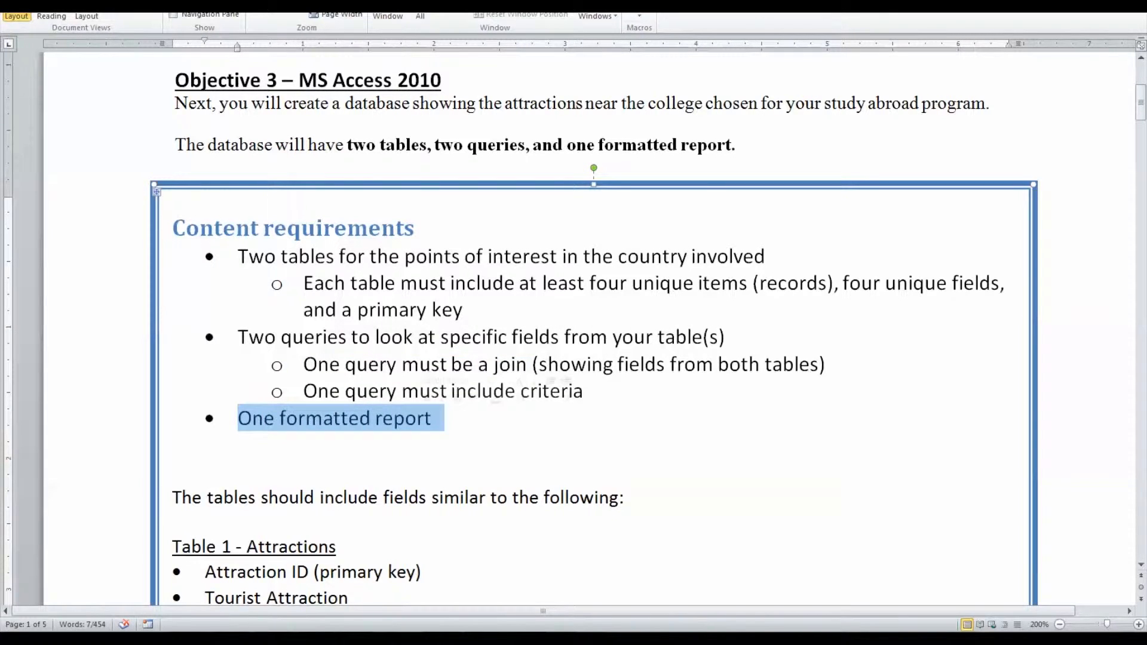
Examine the suggested fields for the Attractions and City Information tables and the note about joining tables
scroll(595, 329, "down", 2)
scroll(594, 329, "down", 4)
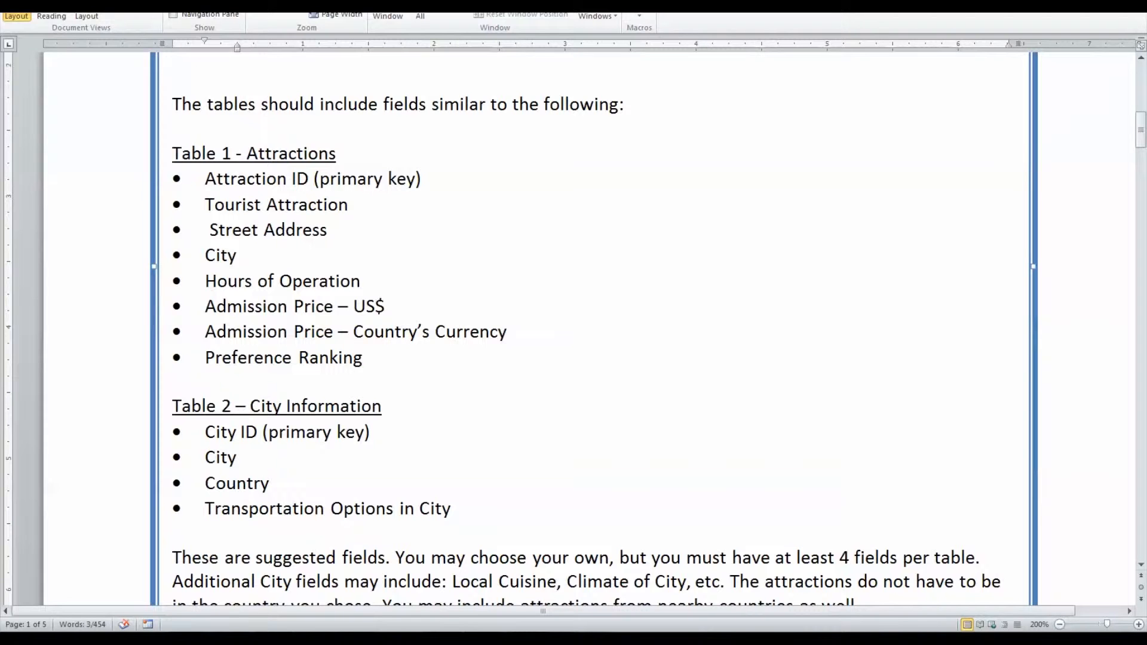
scroll(574, 329, "down", 4)
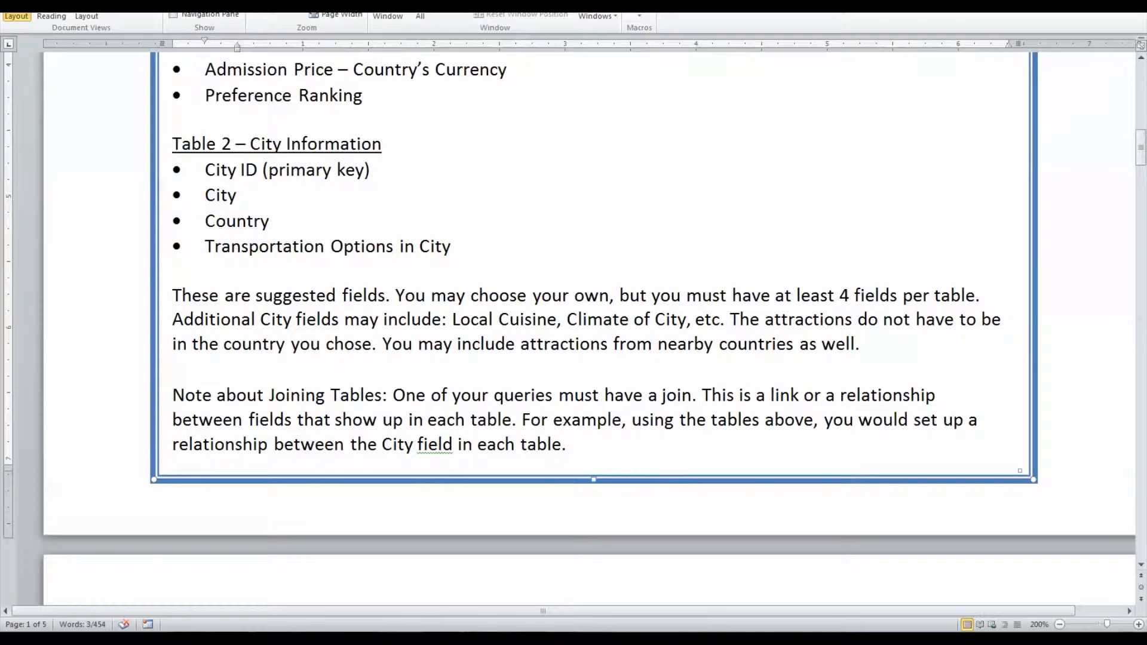
scroll(573, 329, "down", 1)
scroll(574, 329, "down", 4)
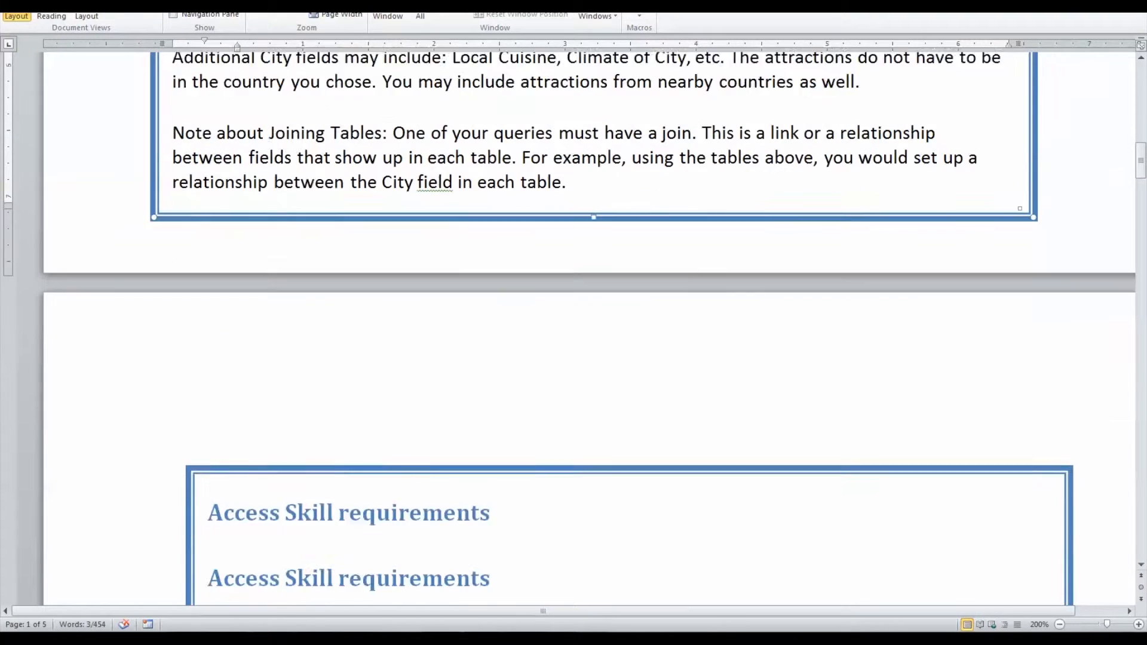
scroll(574, 328, "up", 3)
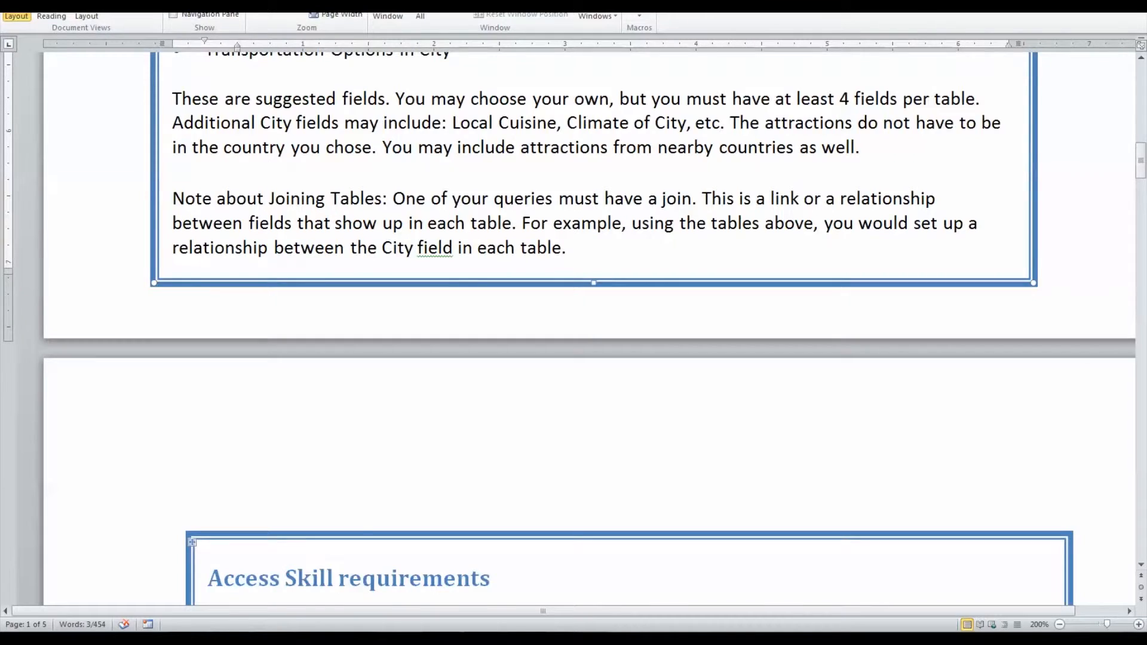
scroll(574, 329, "down", 5)
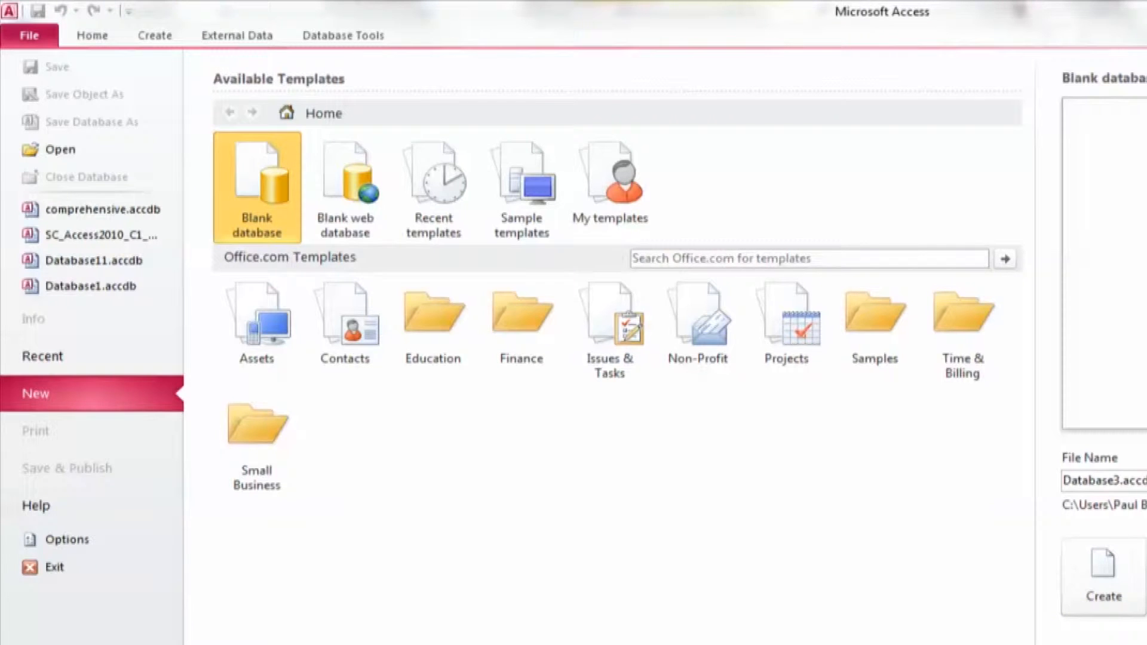
Create a new blank database with the file name Comprehensive Project
left_click(1112, 481)
double_click(1092, 481)
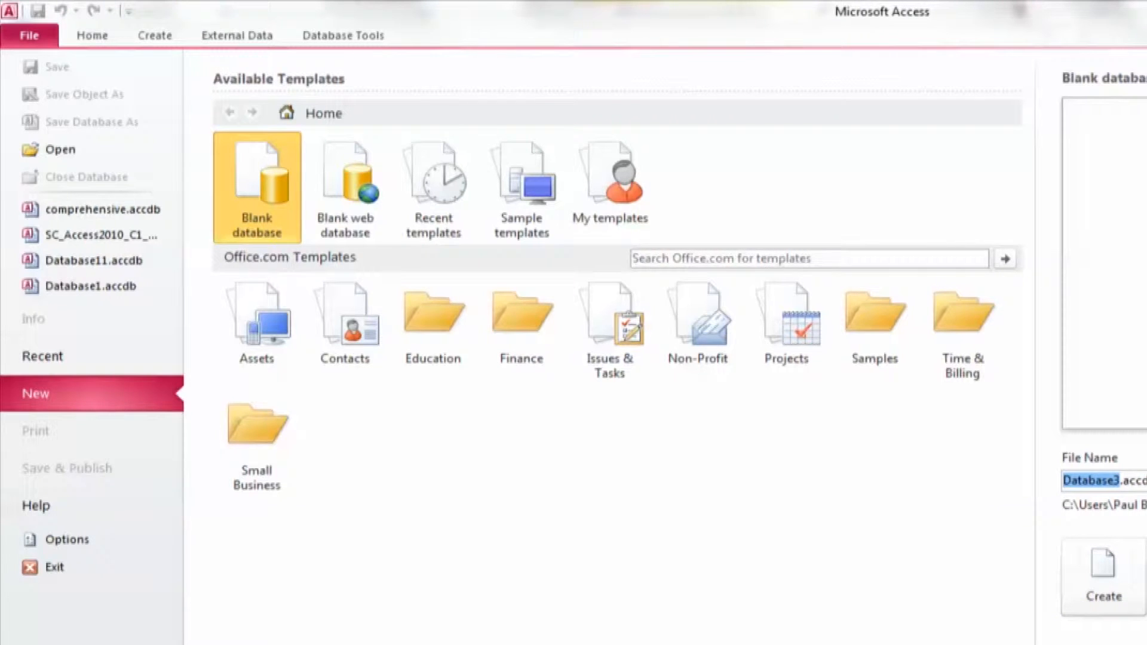
type("compres")
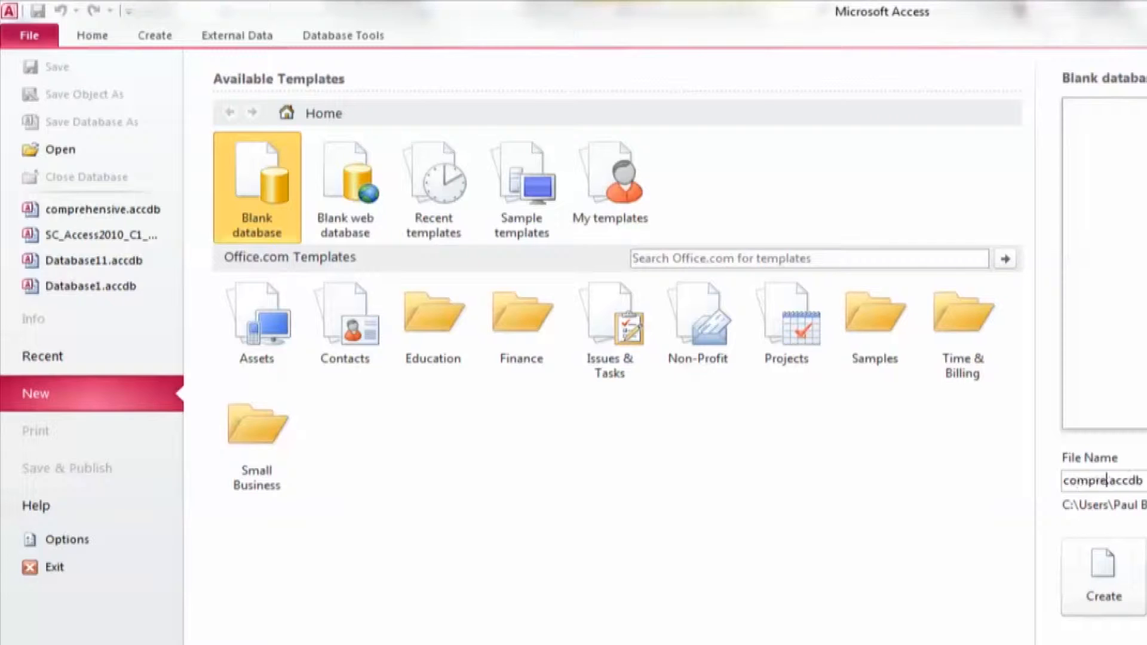
key("BackSpace")
key("BackSpace")
key("BackSpace")
key("BackSpace")
key("BackSpace")
key("BackSpace")
key("BackSpace")
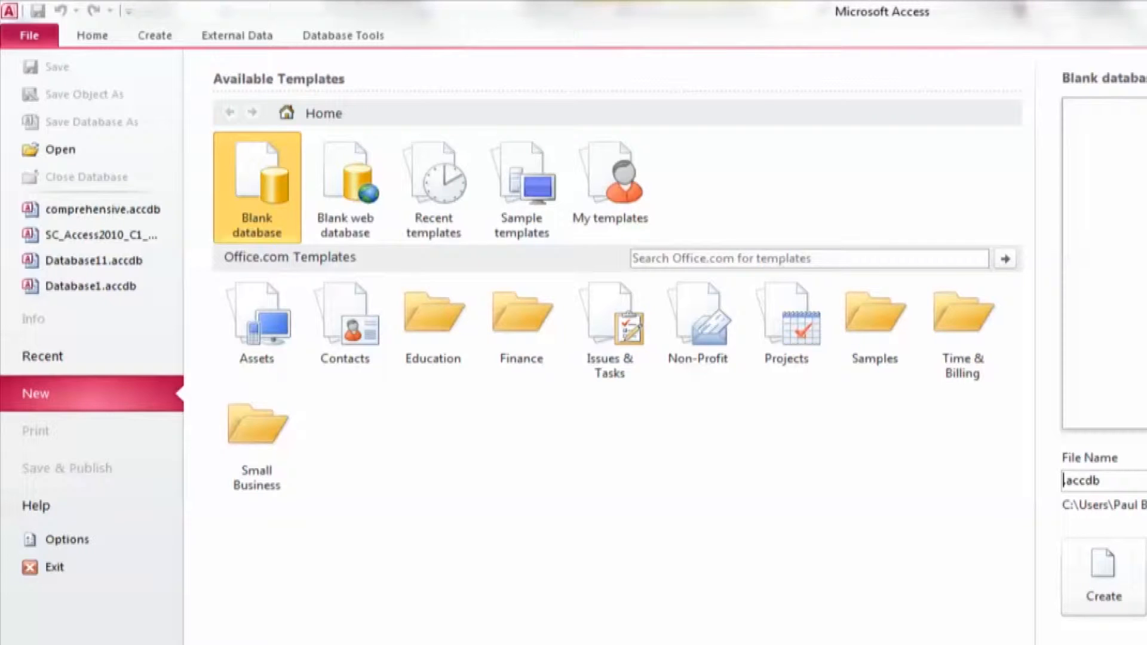
type("Comp")
type("rehens")
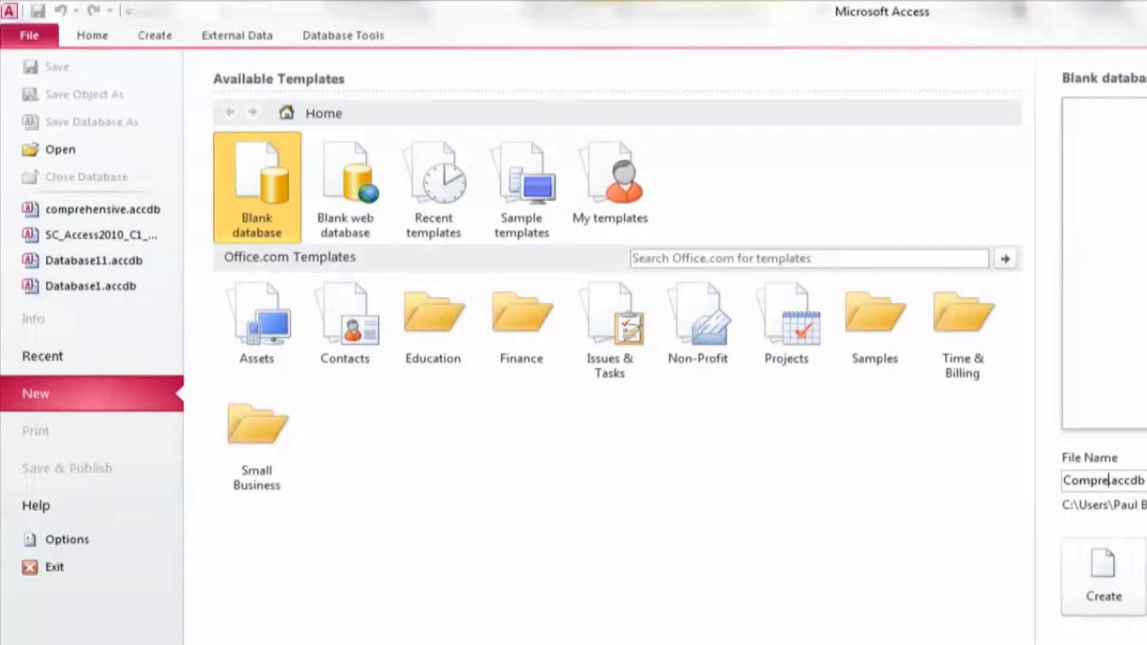
type("ive")
left_click(1103, 577)
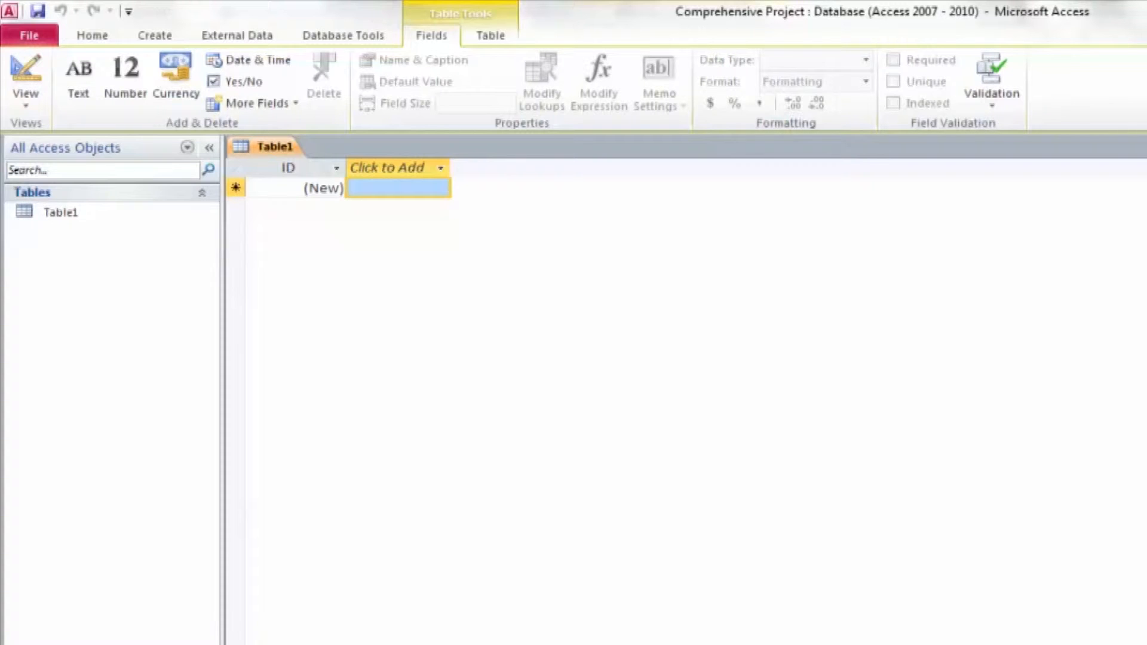
Add a Text field named Attraction after the ID field in the new table
left_click(387, 168)
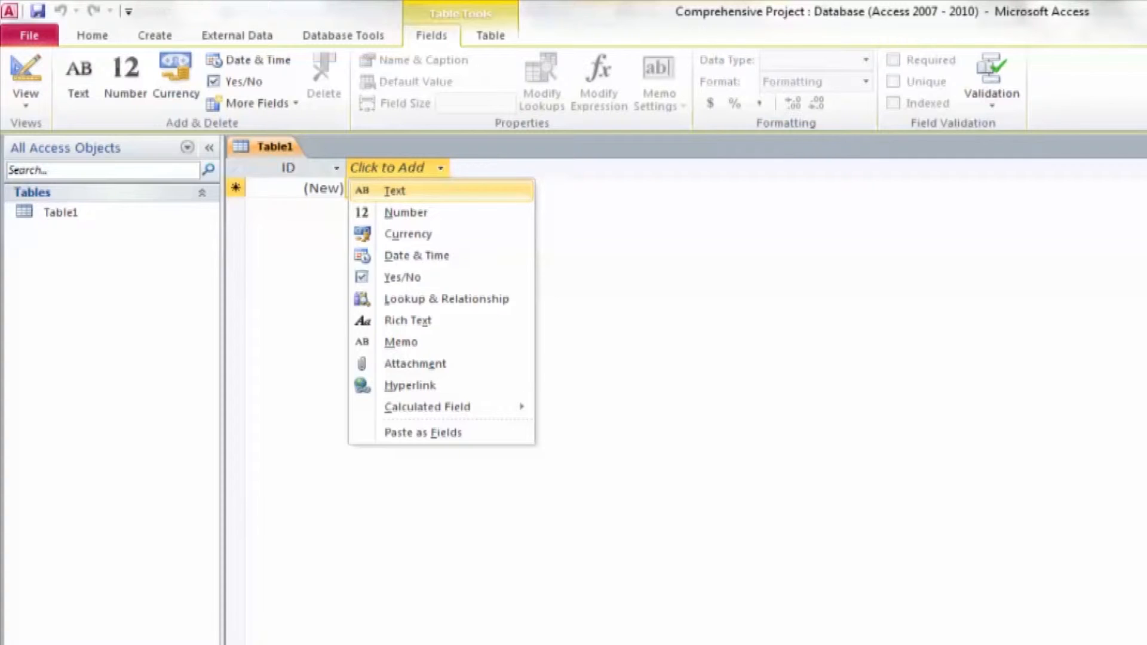
left_click(395, 190)
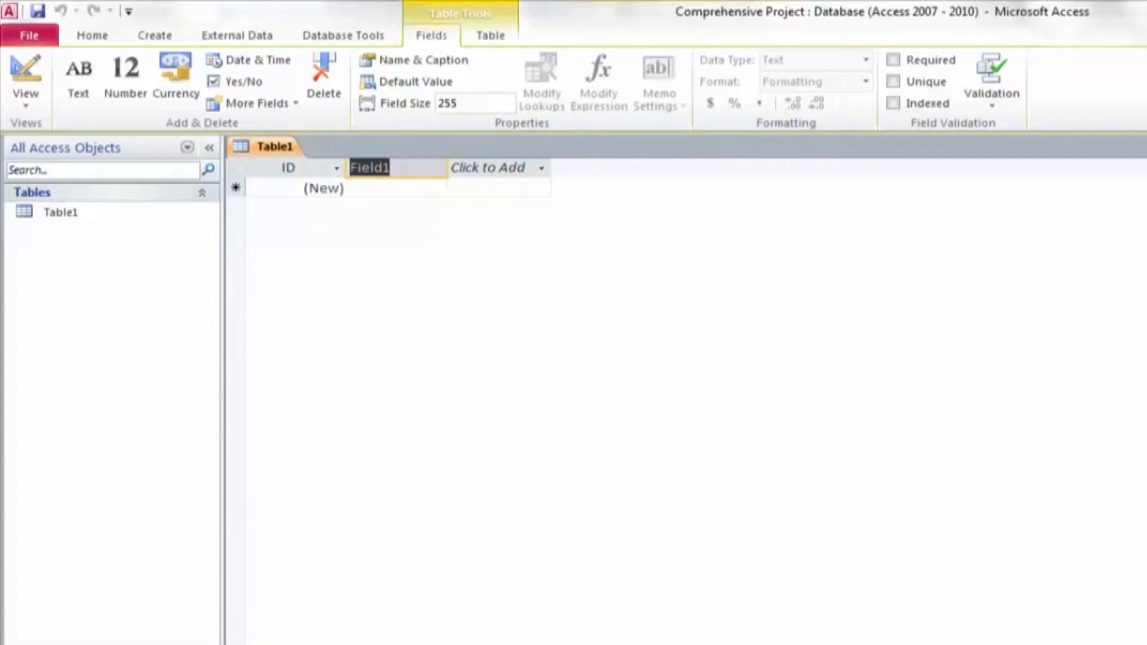
type("A")
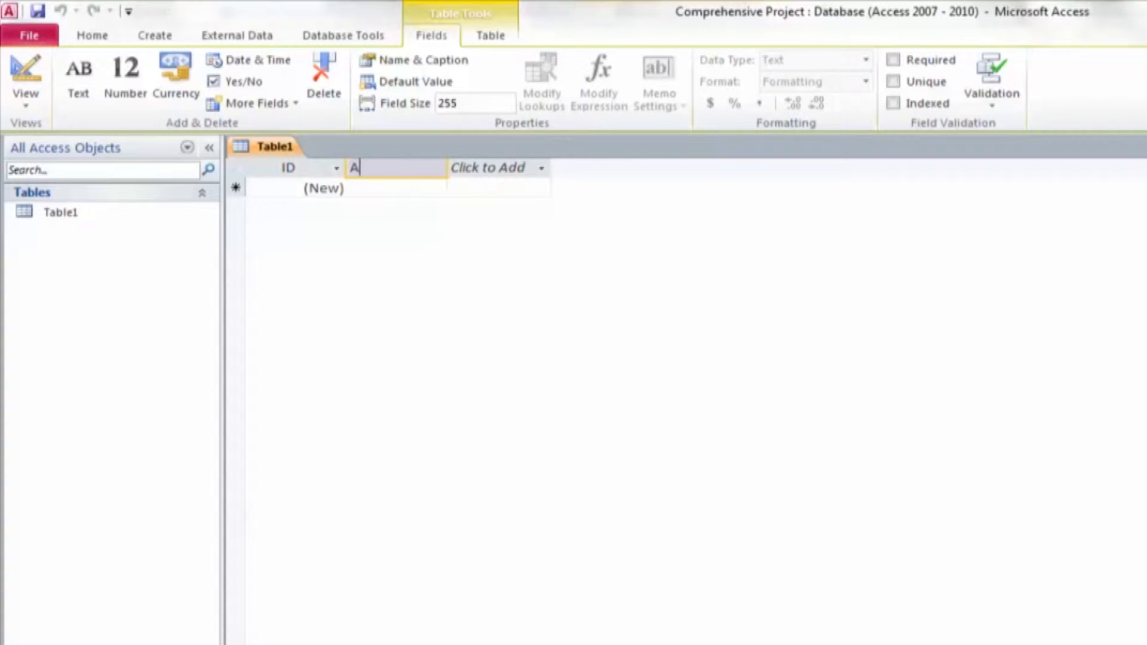
type("ttraction")
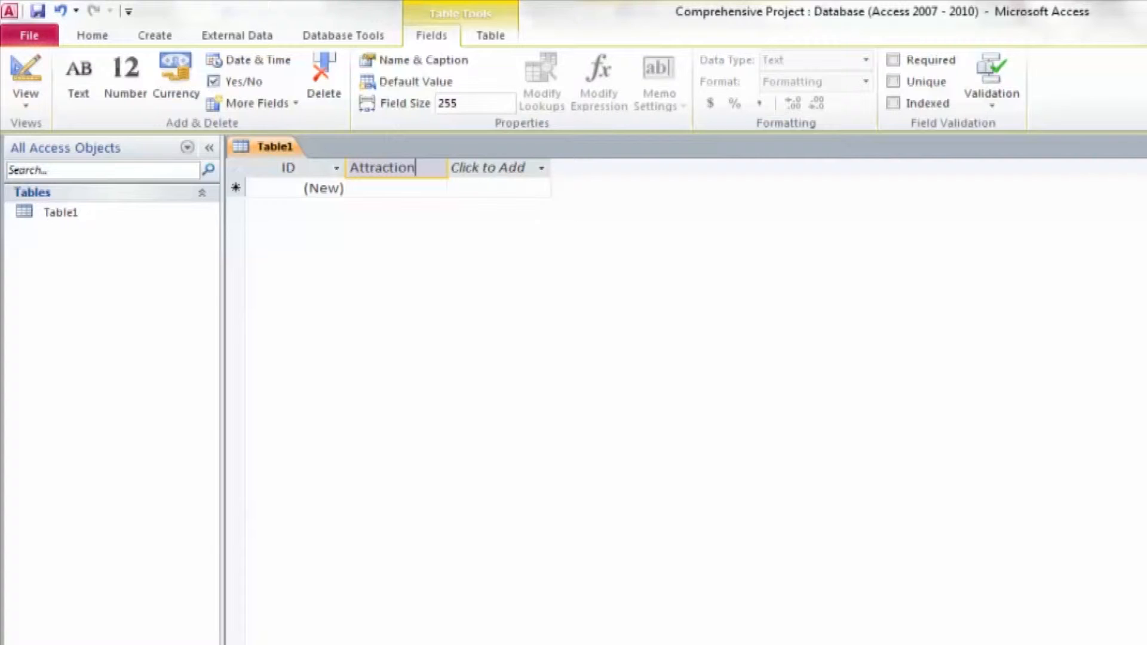
key("Tab")
Add a Text field named Street Address after the Attraction field
key("Down")
key("Return")
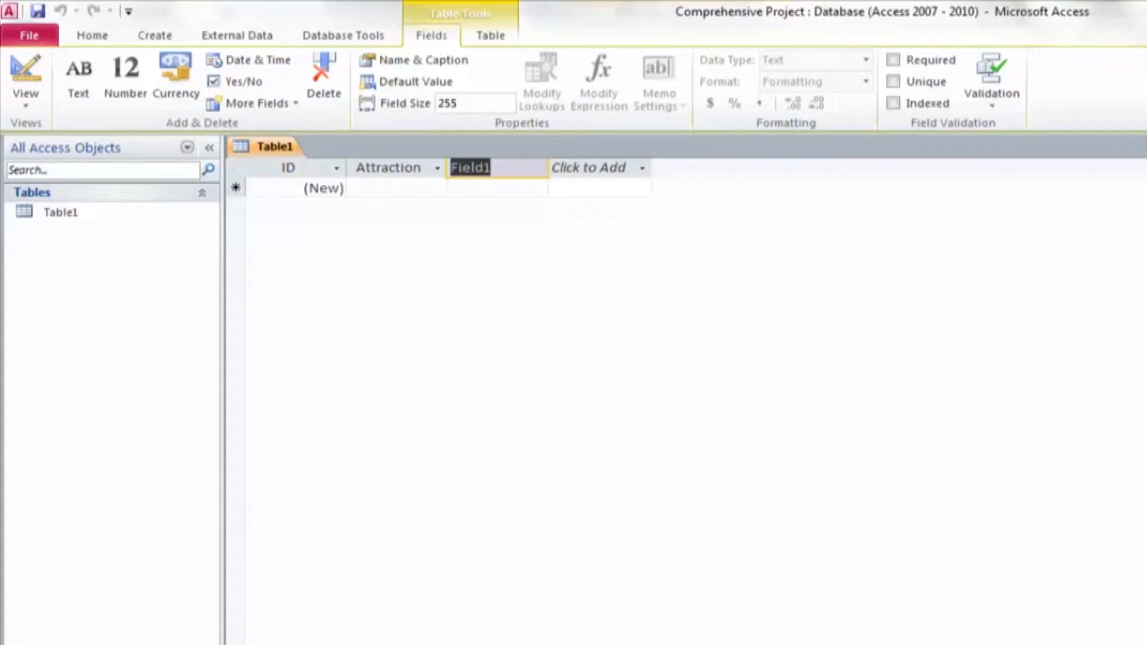
type("Street")
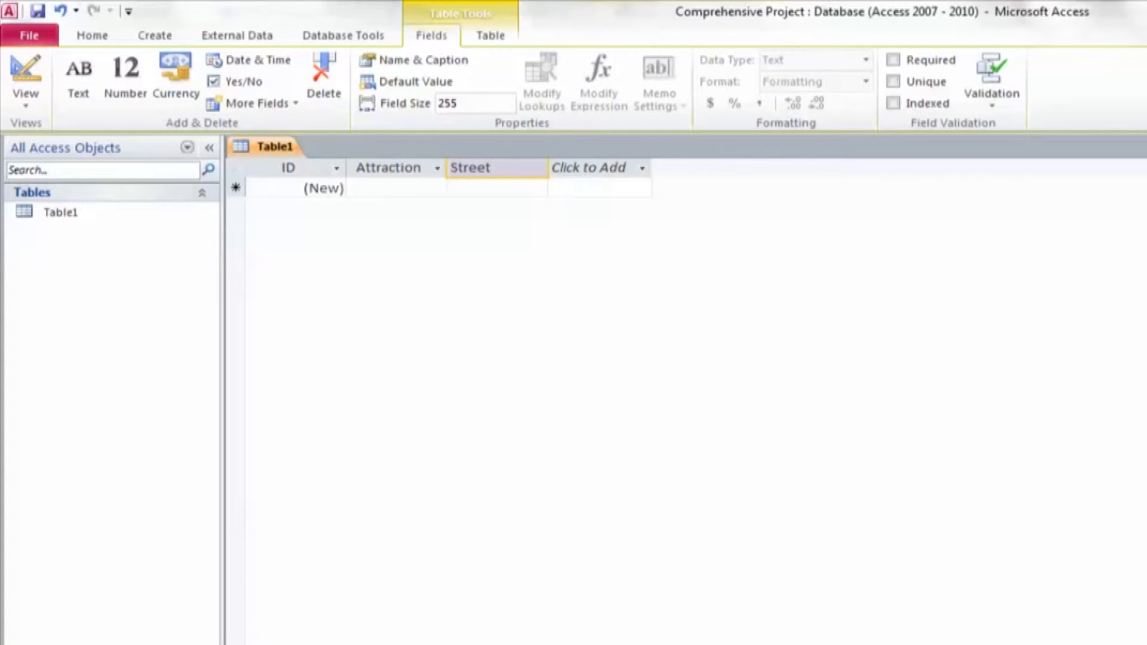
type(" Address")
key("Return")
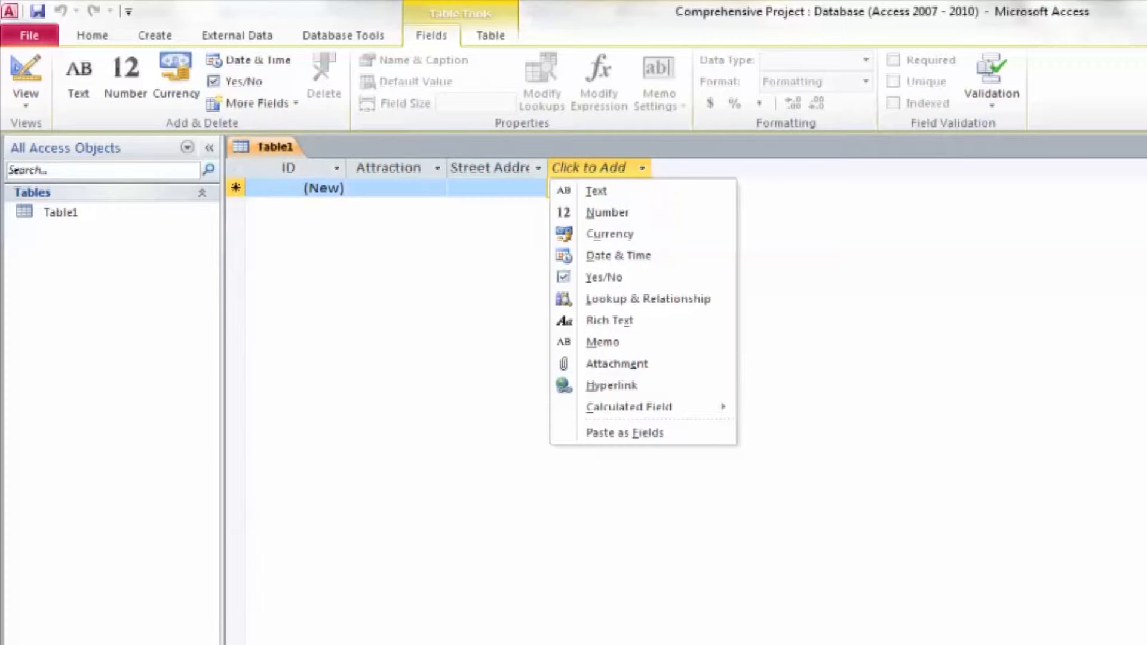
Add a Text field named City after the Street Address field
key("Down")
key("Return")
type("C")
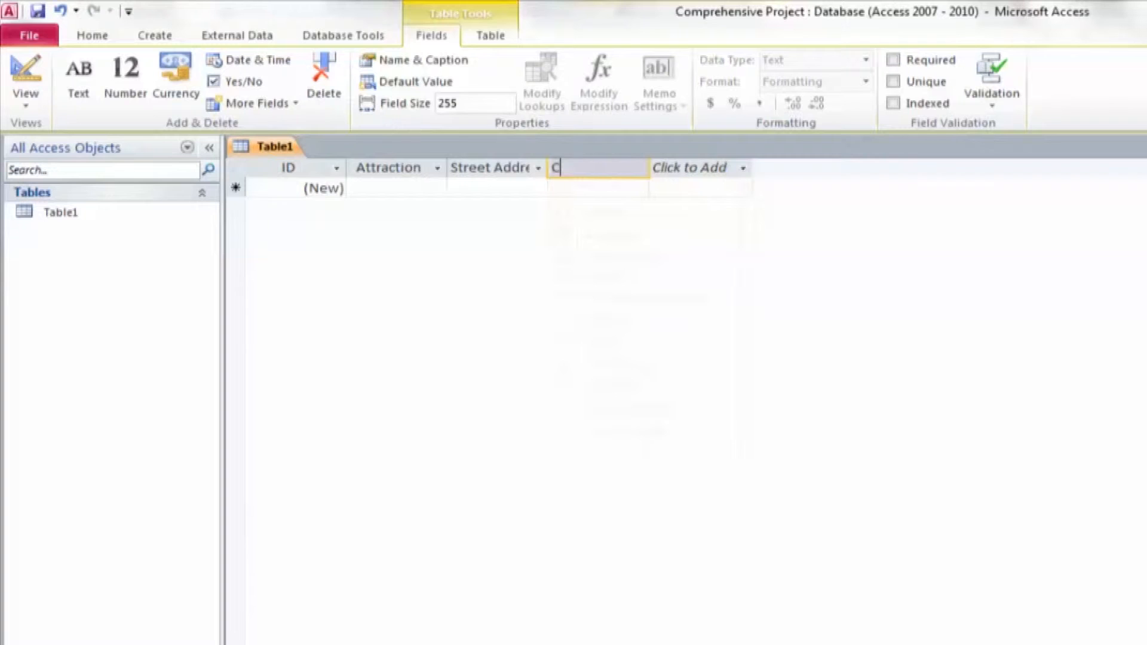
type("ity")
key("Return")
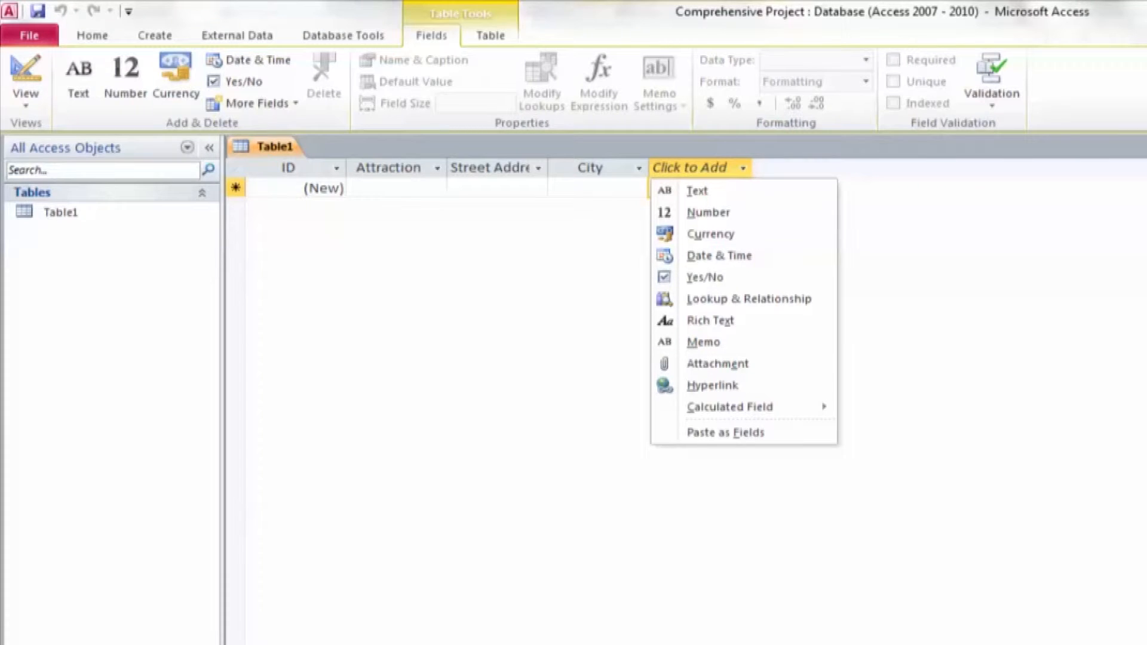
Add a Currency field named Admission Price after the City field
key("u")
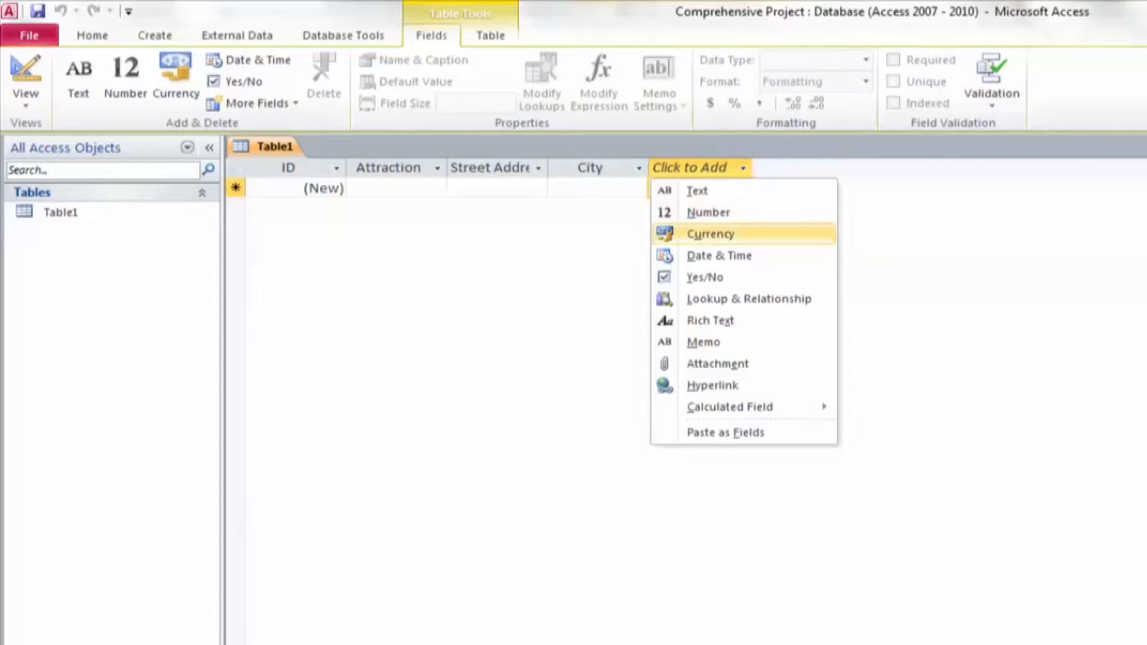
type("C")
key("BackSpace")
type("P")
key("BackSpace")
type("Admission Price")
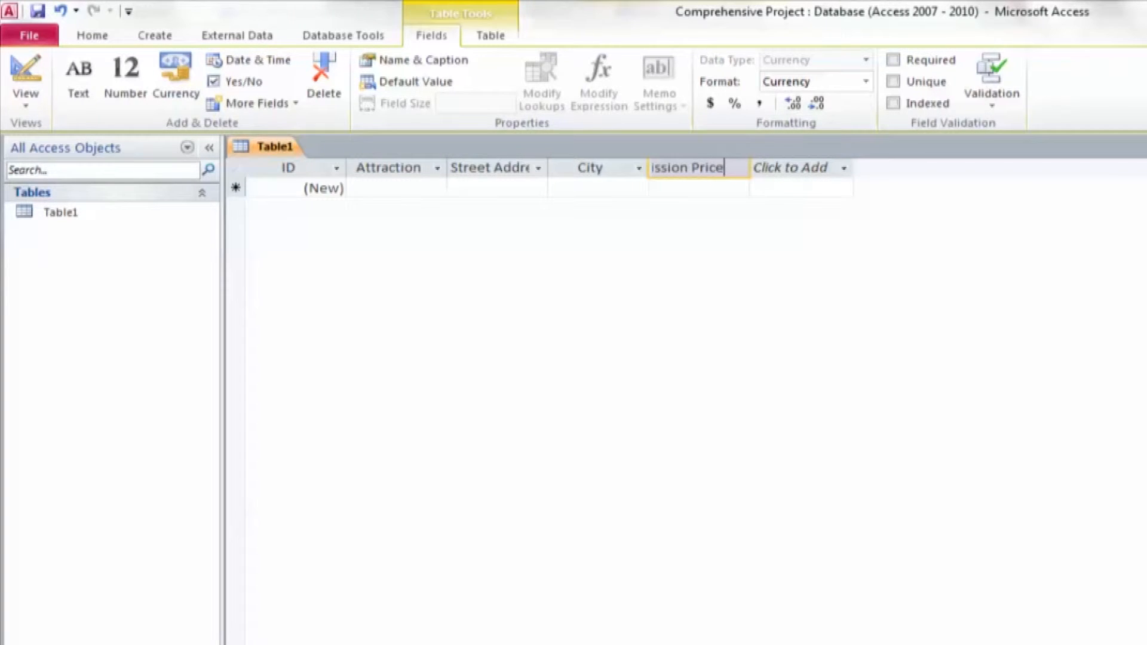
key("Return")
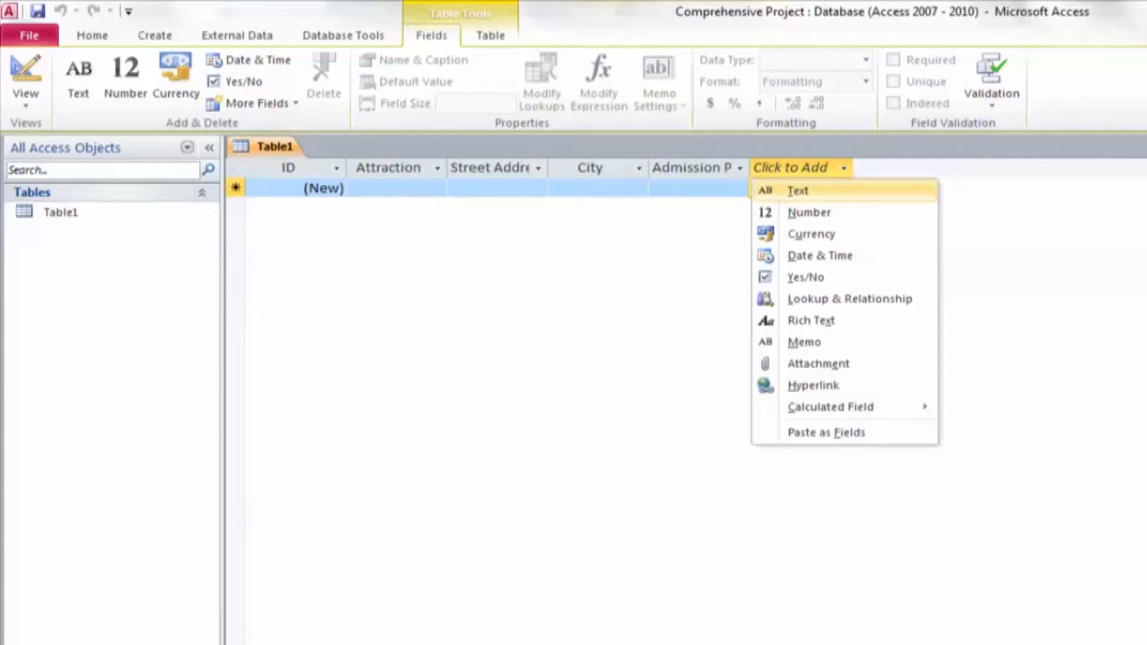
Add a Hyperlink field named Website after the Admission Price field
key("Down")
key("Down")
key("Down")
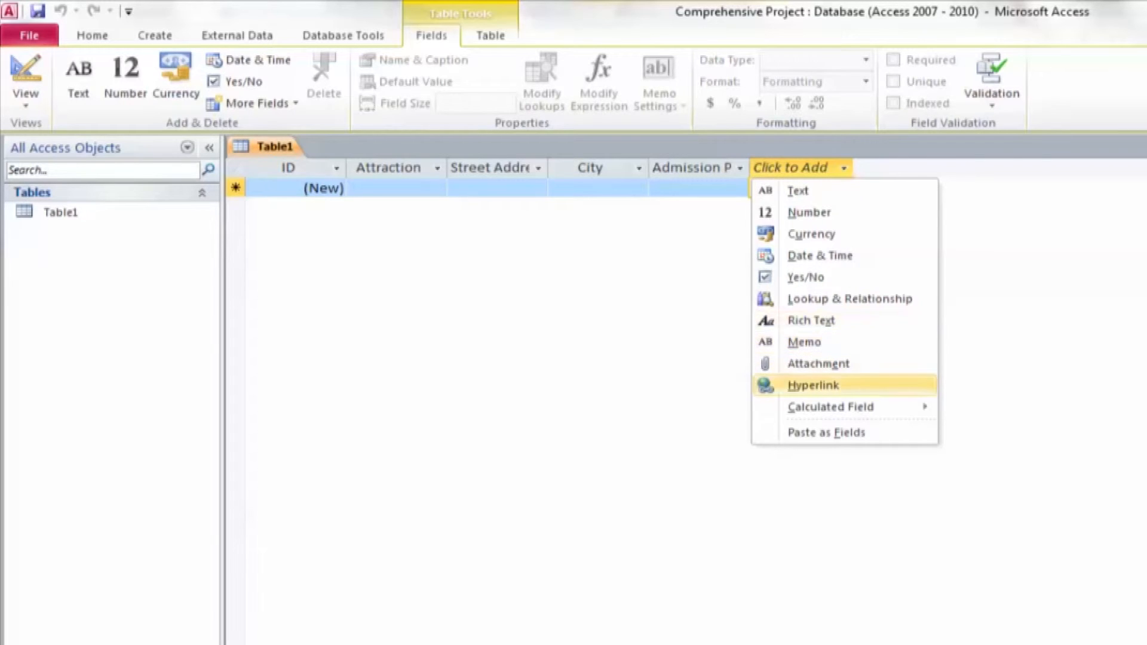
key("Return")
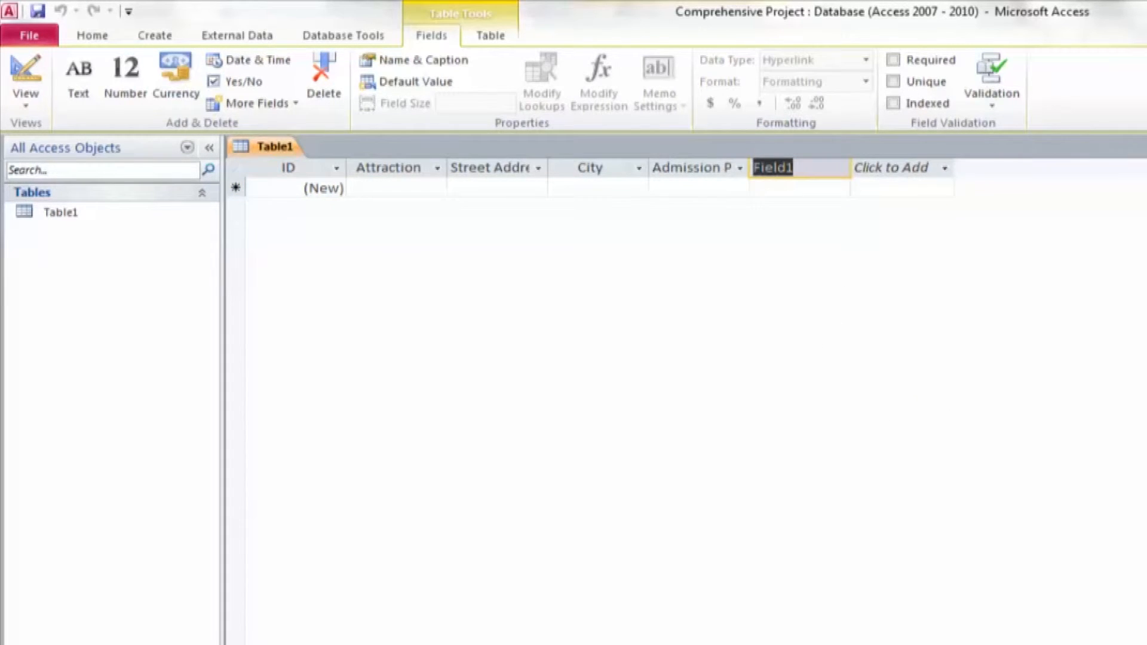
type("Website")
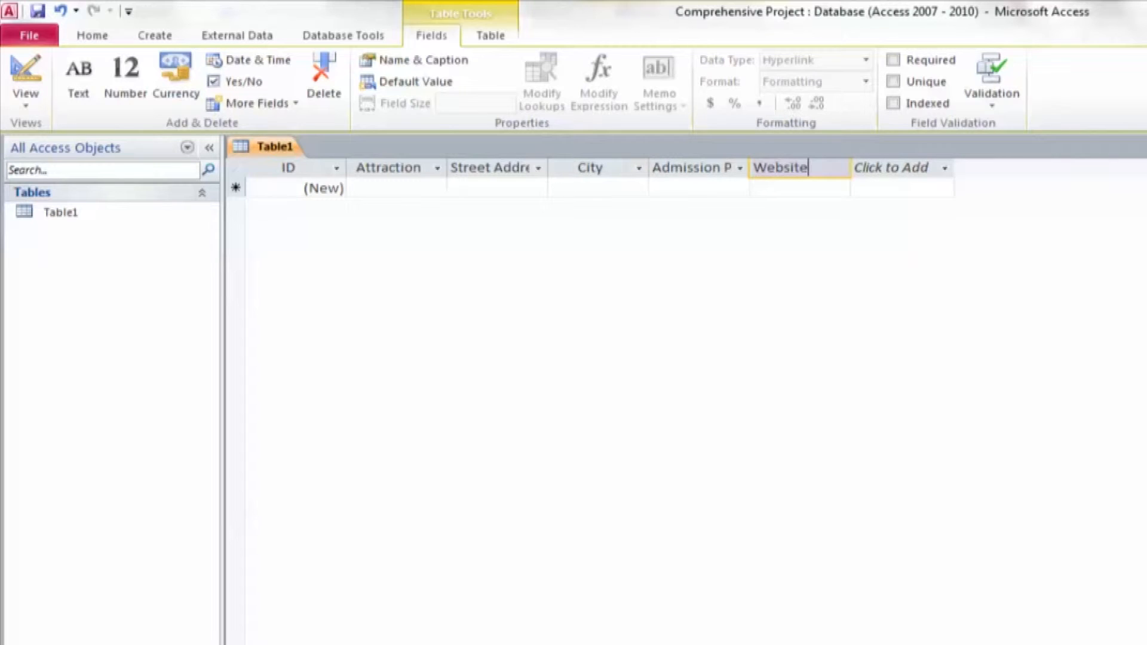
Start the first record with British Museum as the attraction and Great Russell Street as the street address
left_click(391, 188)
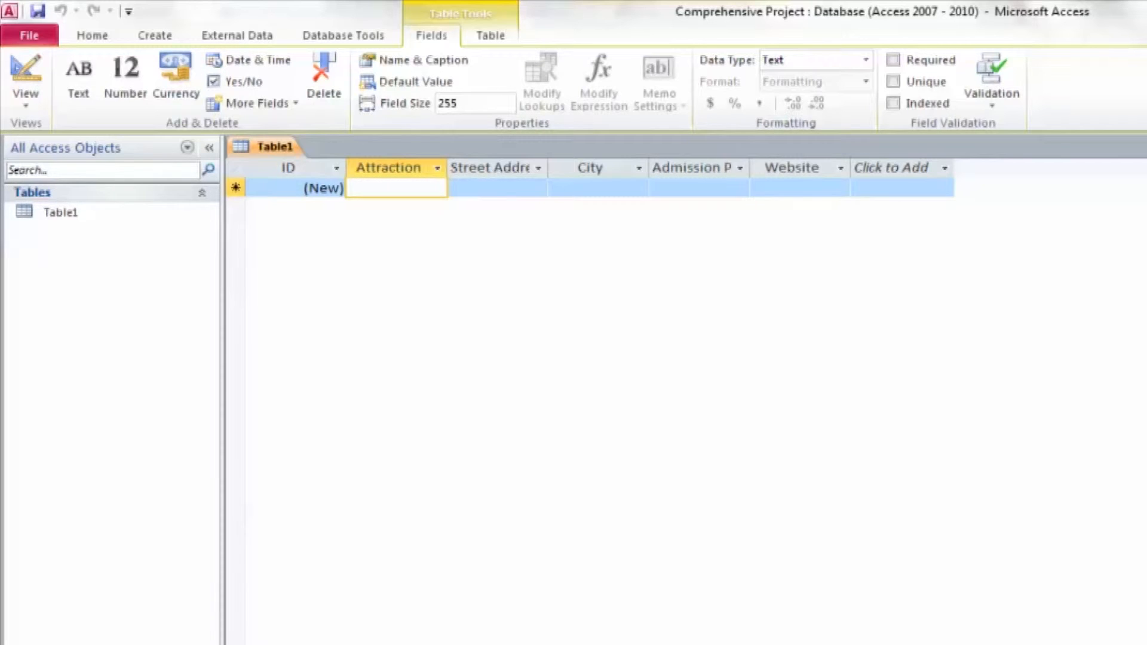
type("British")
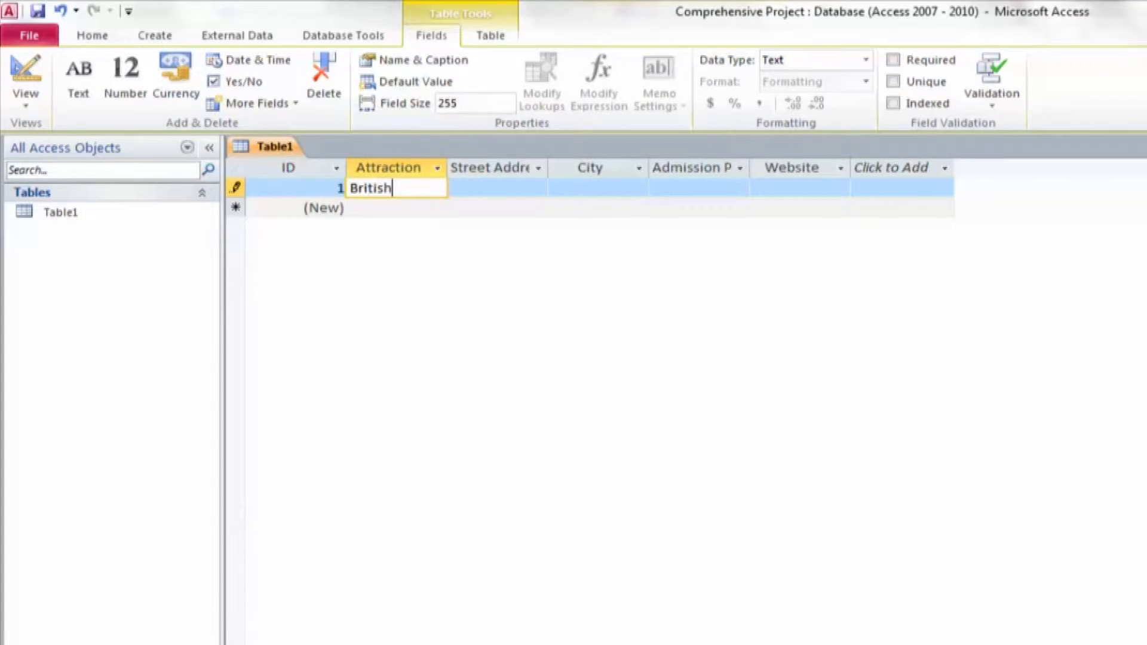
type(" Museum")
key("Tab")
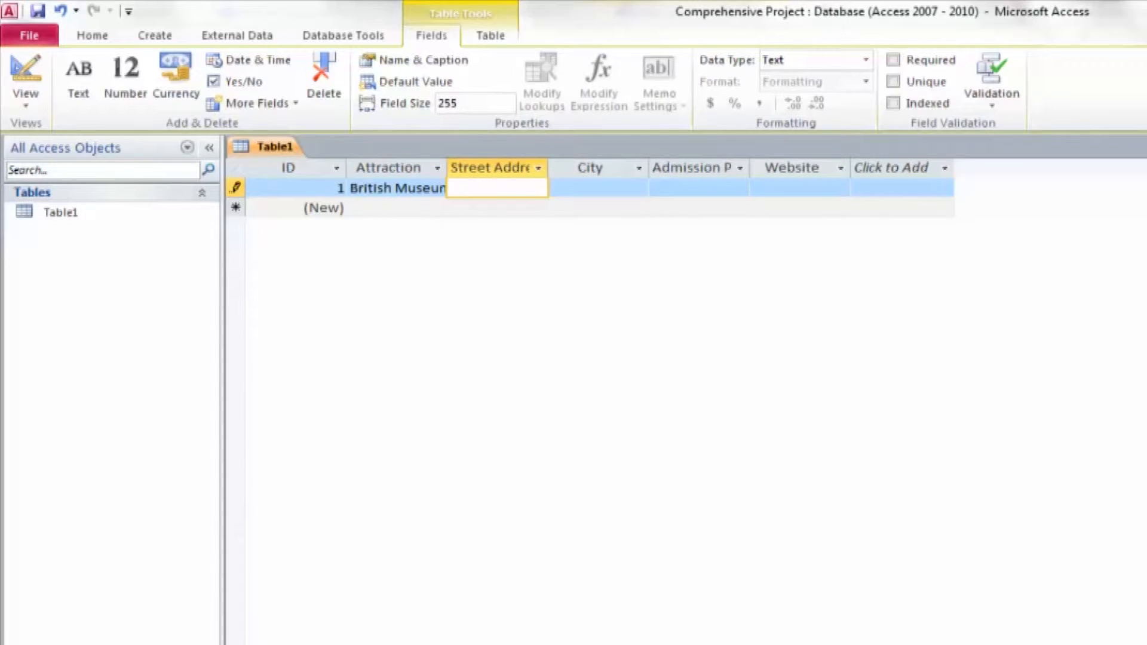
type("Great Russe")
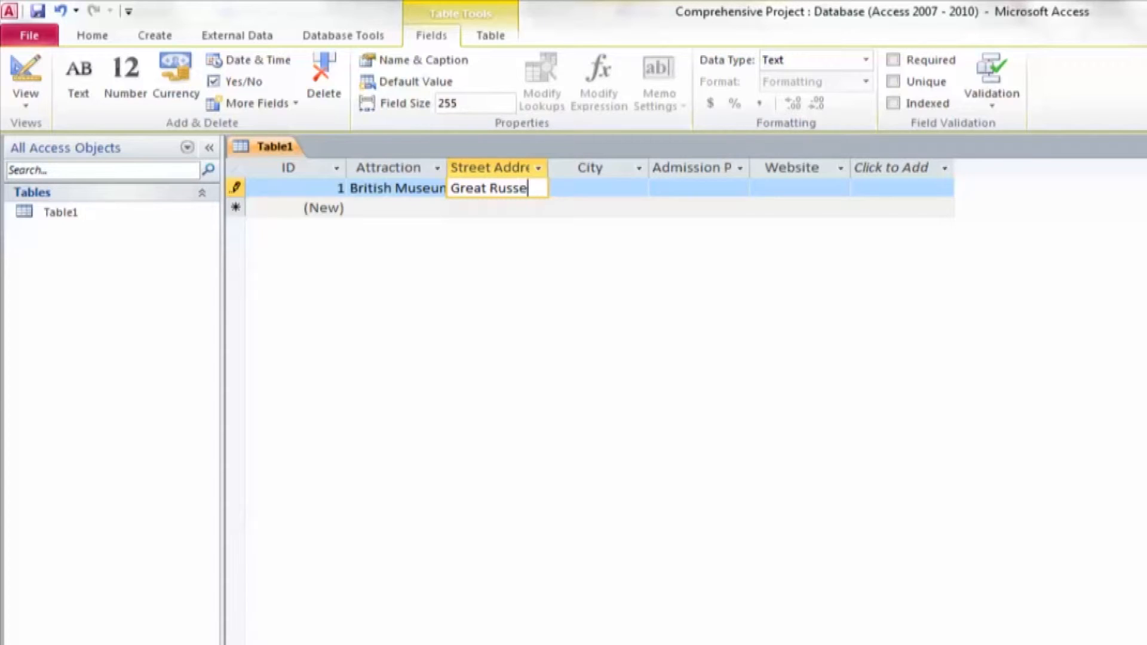
type("ll Street")
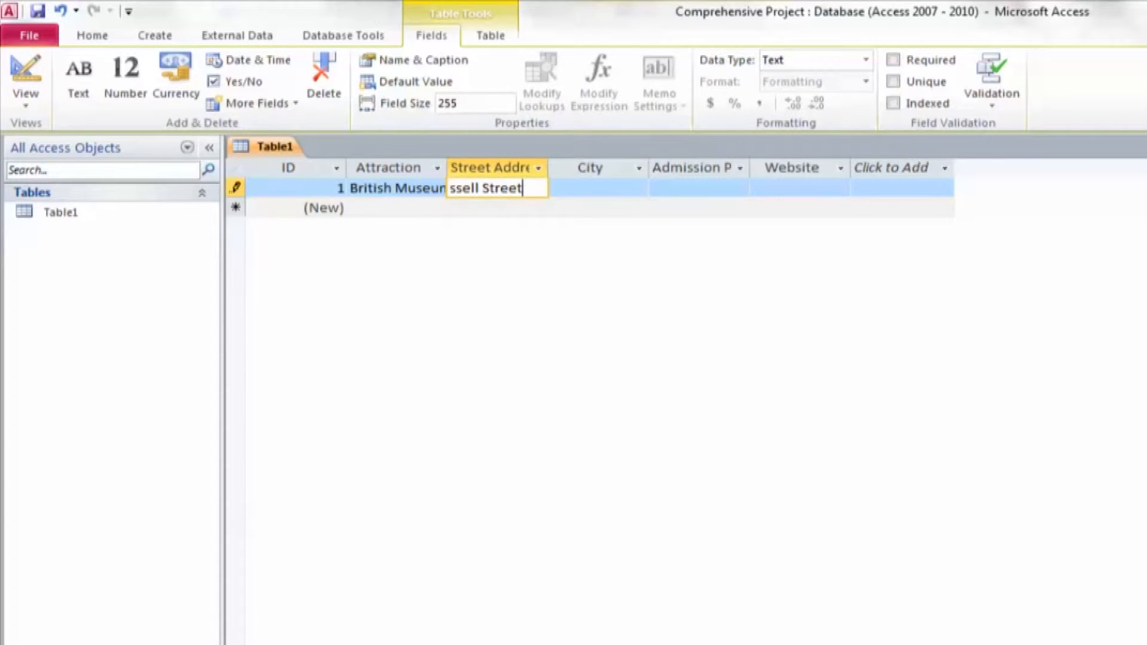
key("Tab")
Set the British Museum record's city to London and its admission price to $9.67
type("London")
key("Tab")
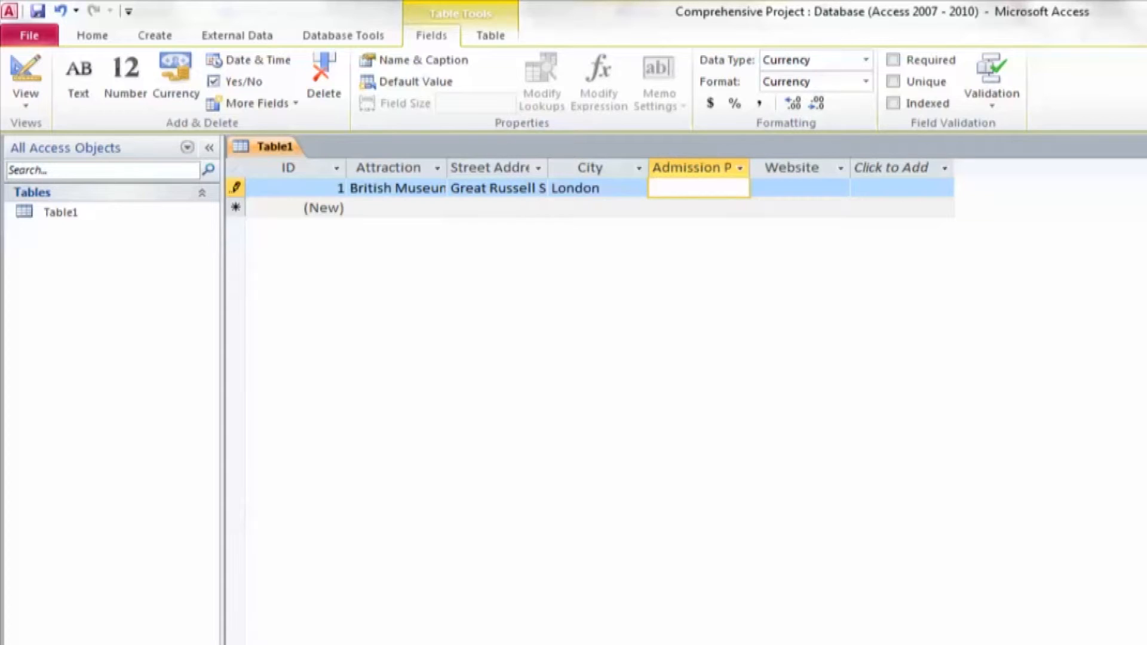
type("9.67")
key("Tab")
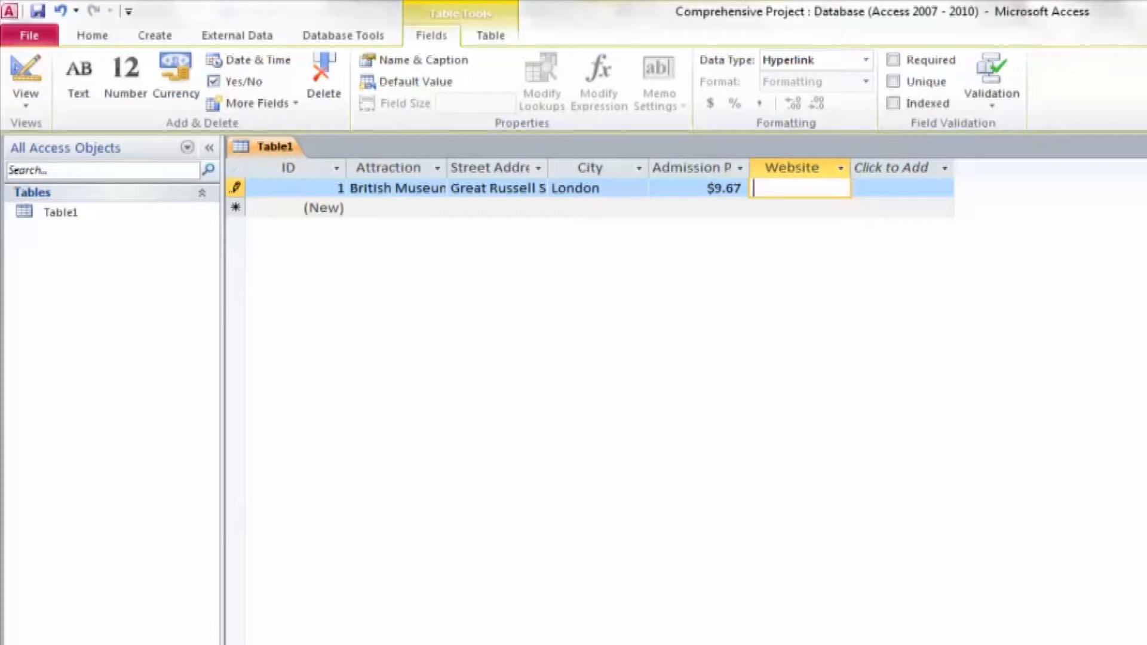
Insert a new field between Admission Price and Website
left_click(791, 168)
right_click(771, 164)
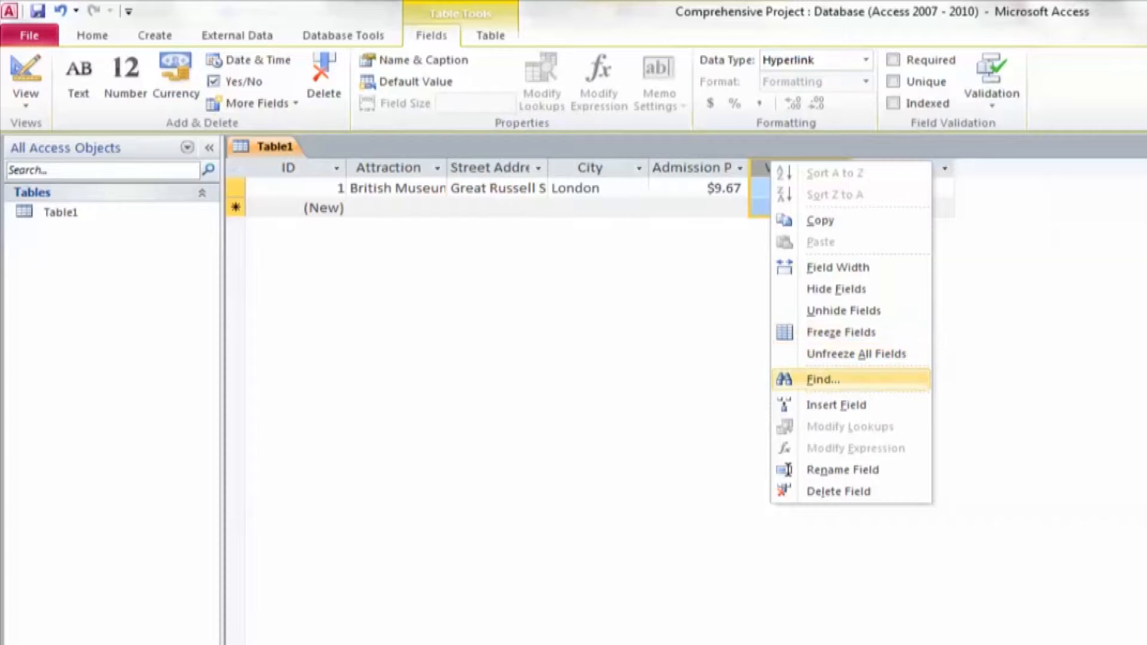
left_click(837, 405)
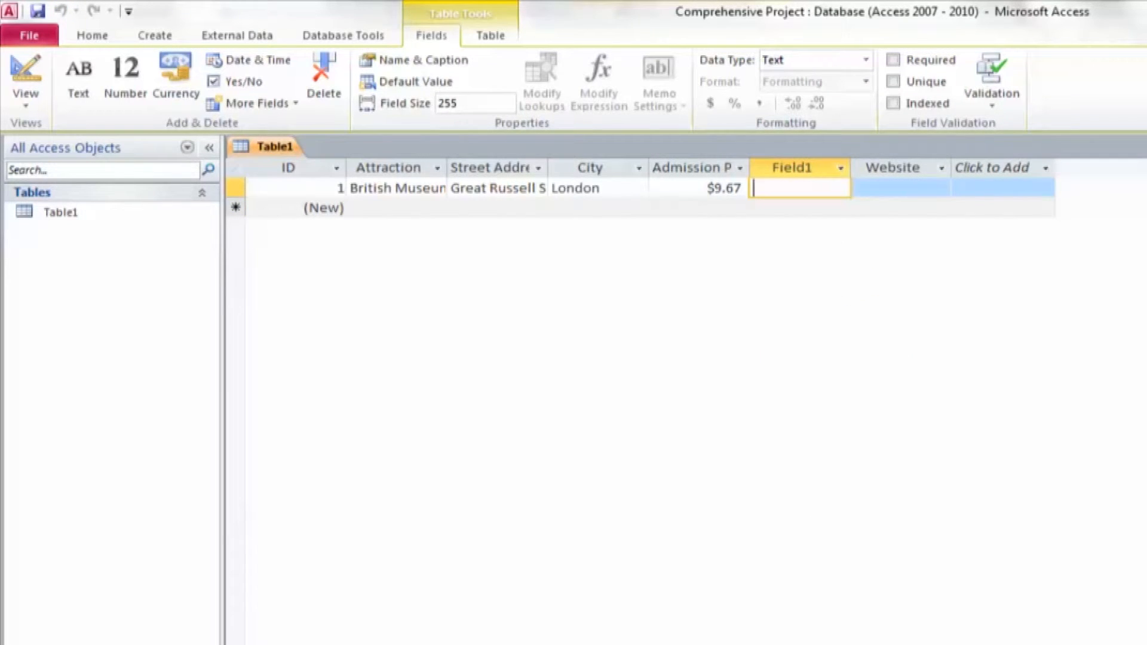
Rename the field inserted before Website as Admission (in Euros)
left_click(840, 168)
left_click(792, 189)
left_click(793, 188)
double_click(792, 168)
type("Addmiss")
key("BackSpace")
key("BackSpace")
key("BackSpace")
key("BackSpace")
key("BackSpace")
type("mission")
type(" (in Eur")
type("os)")
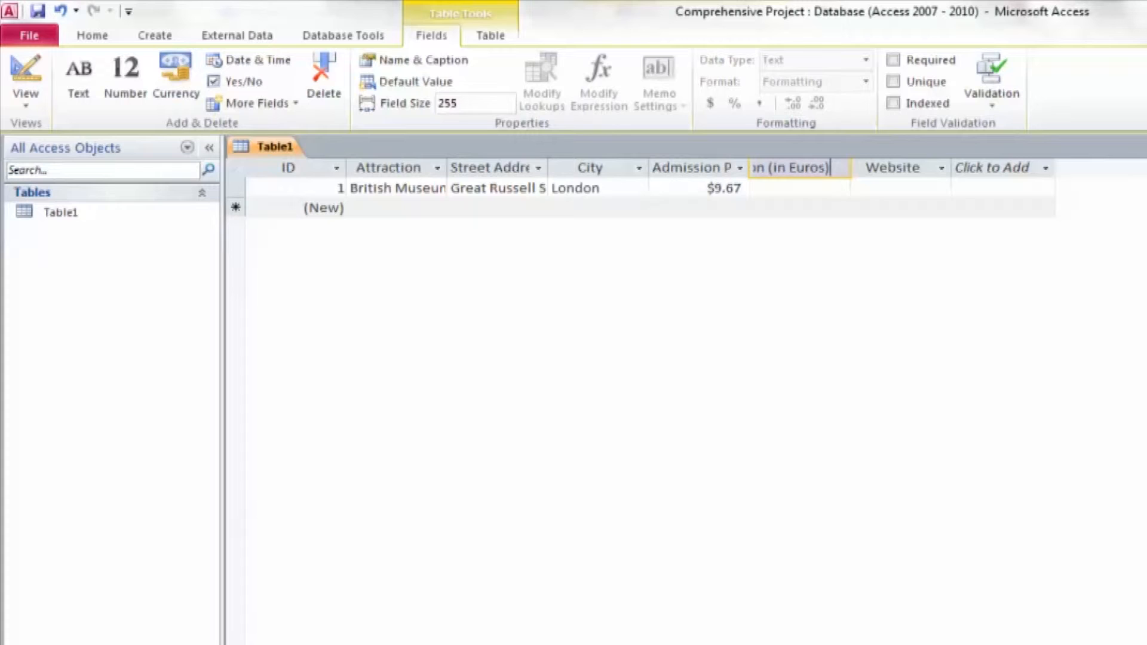
key("Return")
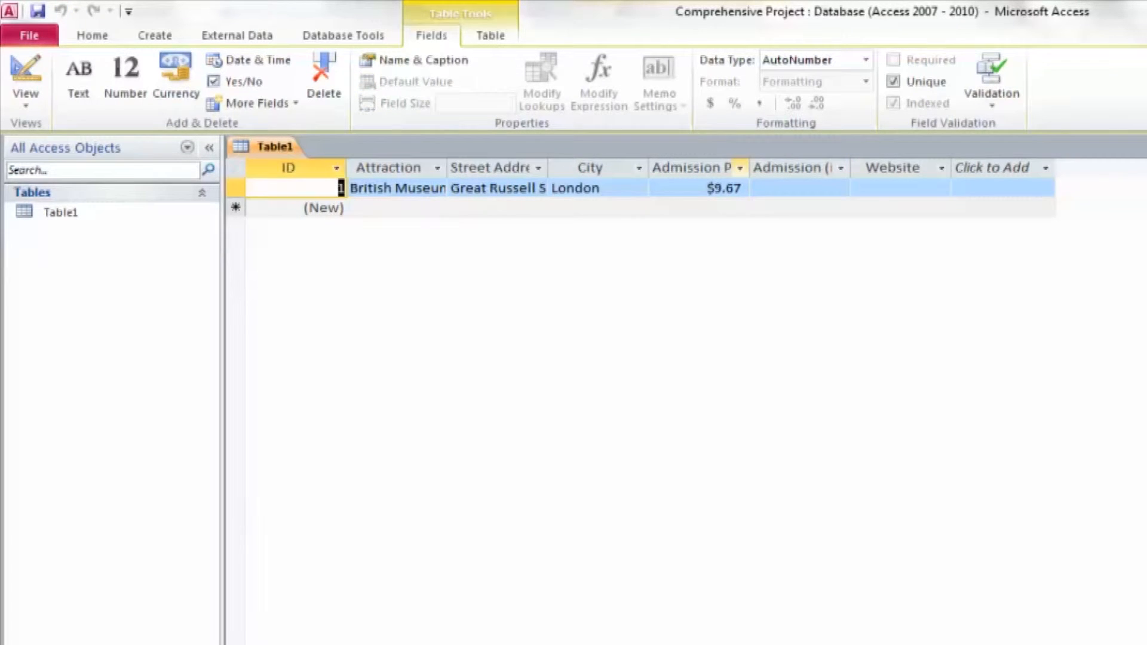
Widen the Admission Price and Admission (in Euros) columns to fit their headings
double_click(749, 168)
left_click(720, 168)
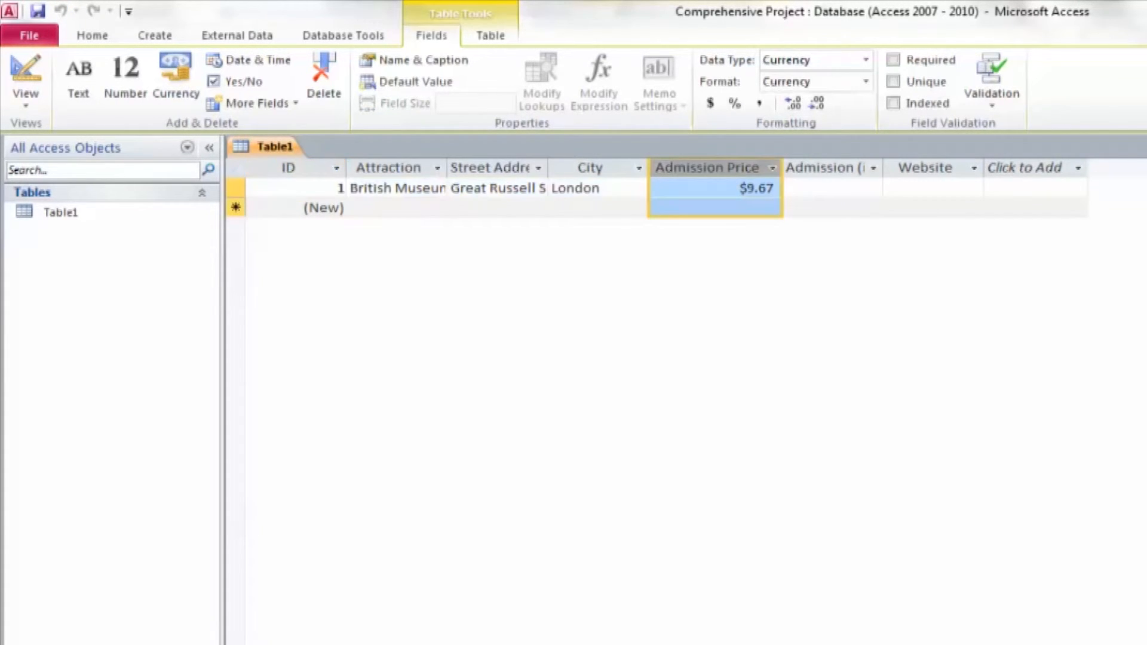
left_click(874, 168)
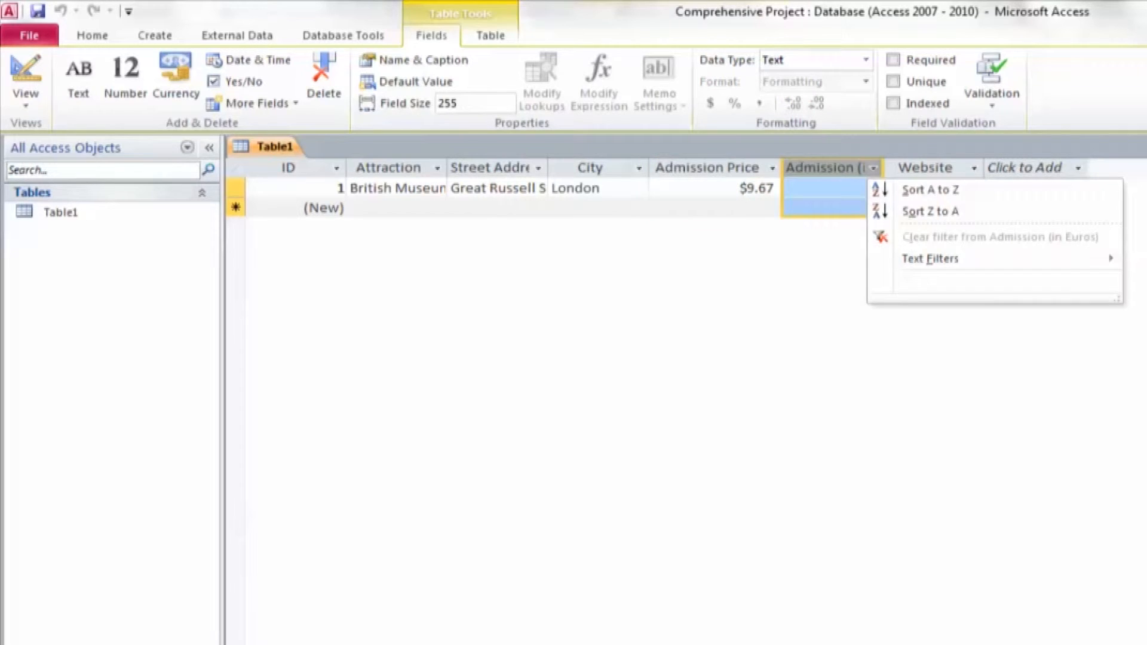
key("Escape")
double_click(883, 168)
Set the currency format of the Admission (in Euros) field to Euro
left_click(862, 188)
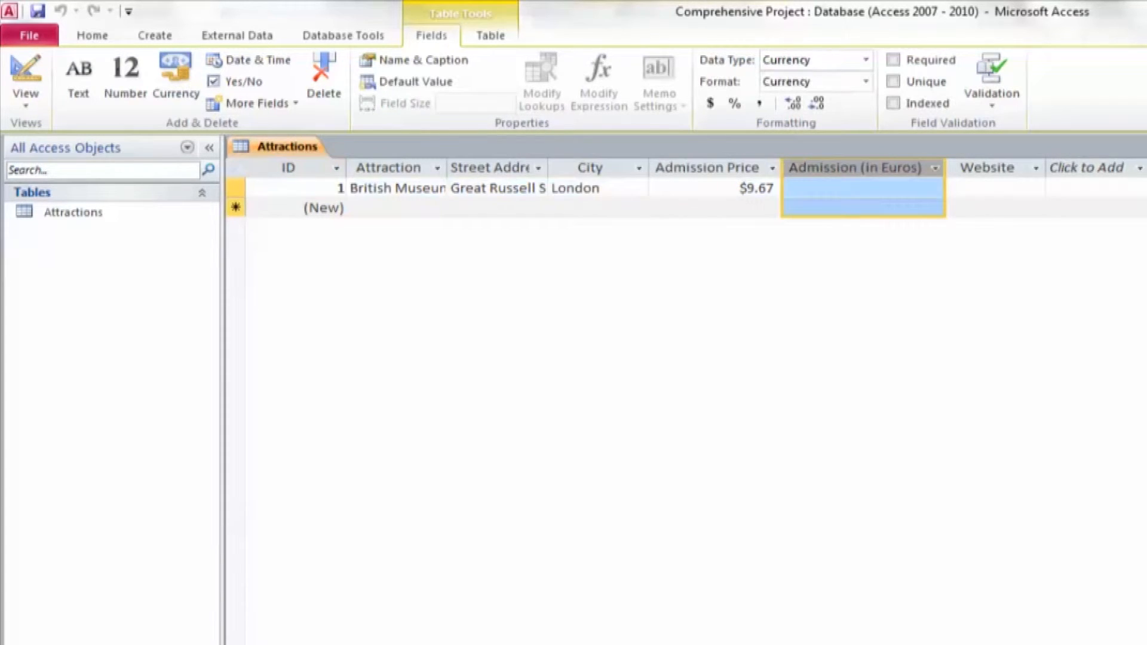
left_click(866, 82)
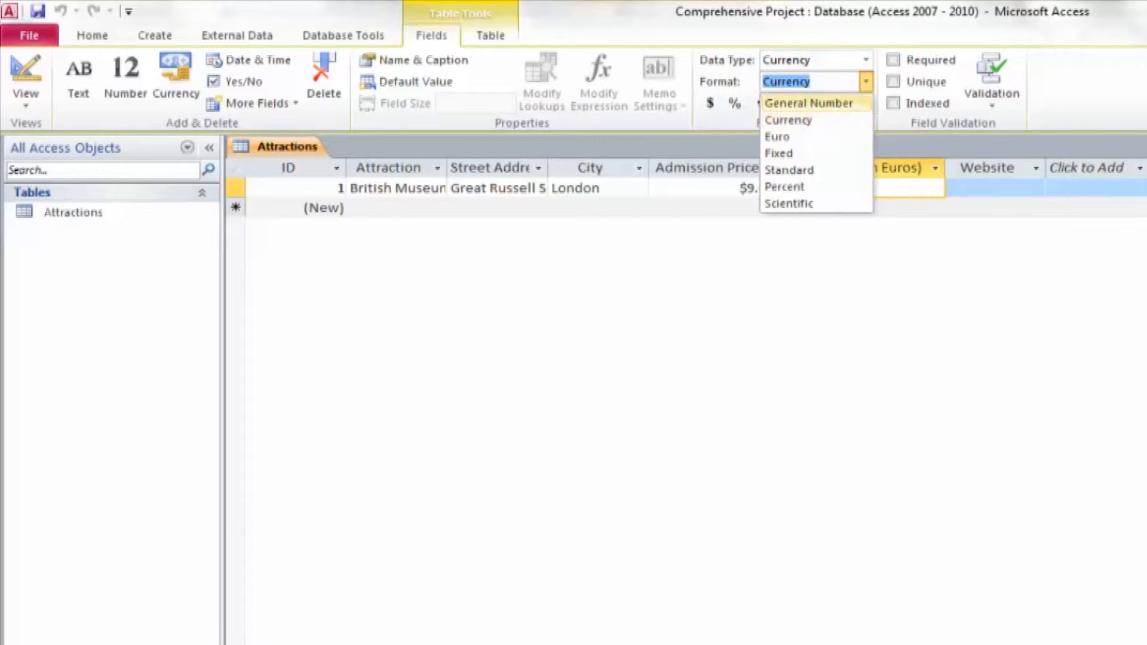
key("Return")
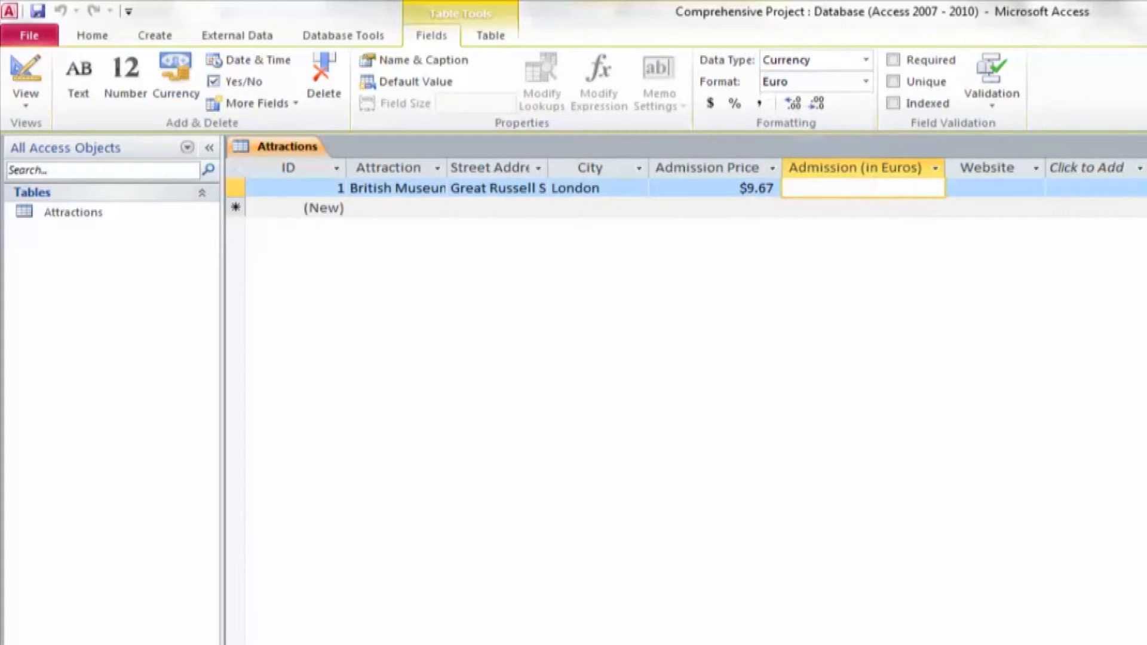
Enter 7.50 as the British Museum's admission in euros
type("7.50")
key("Tab")
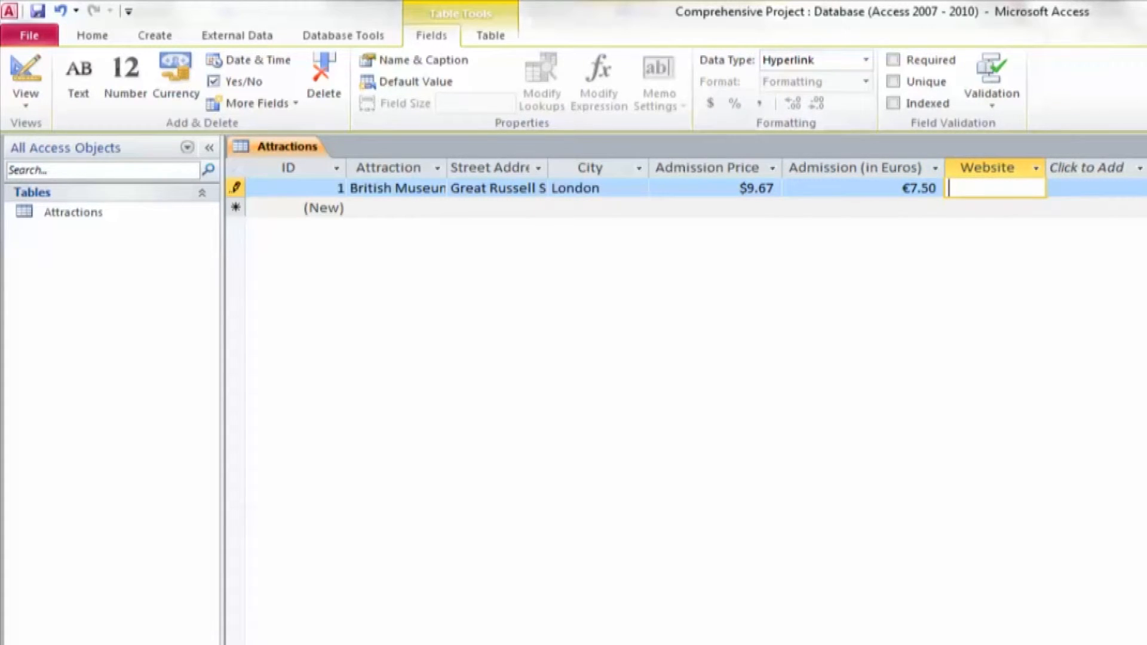
left_click(903, 189)
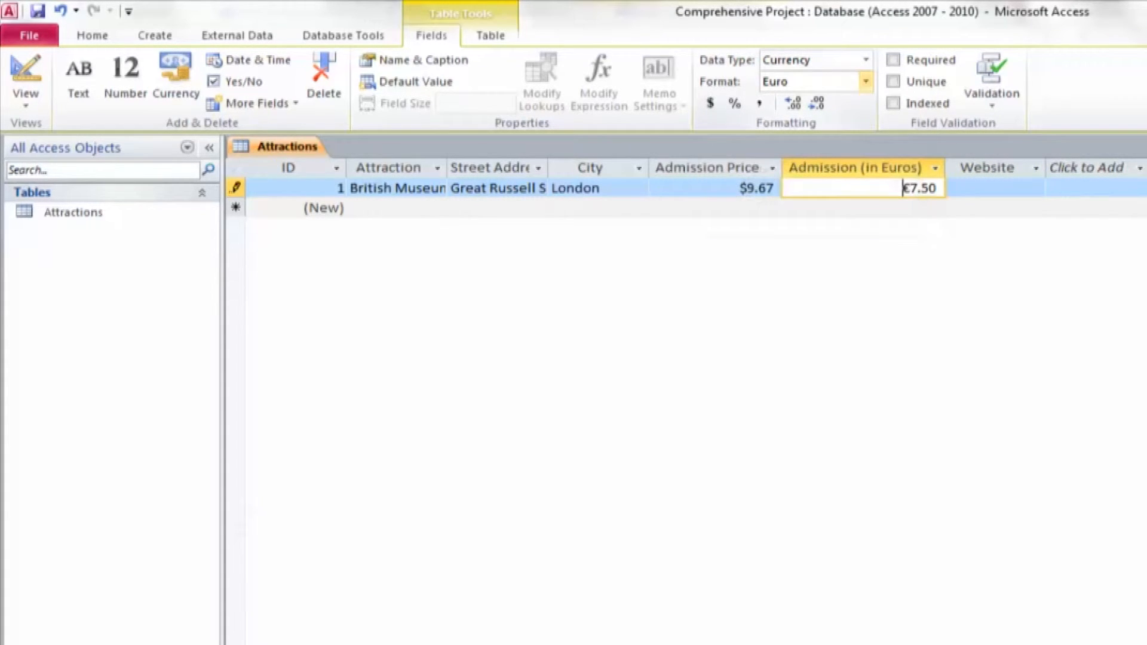
left_click(994, 188)
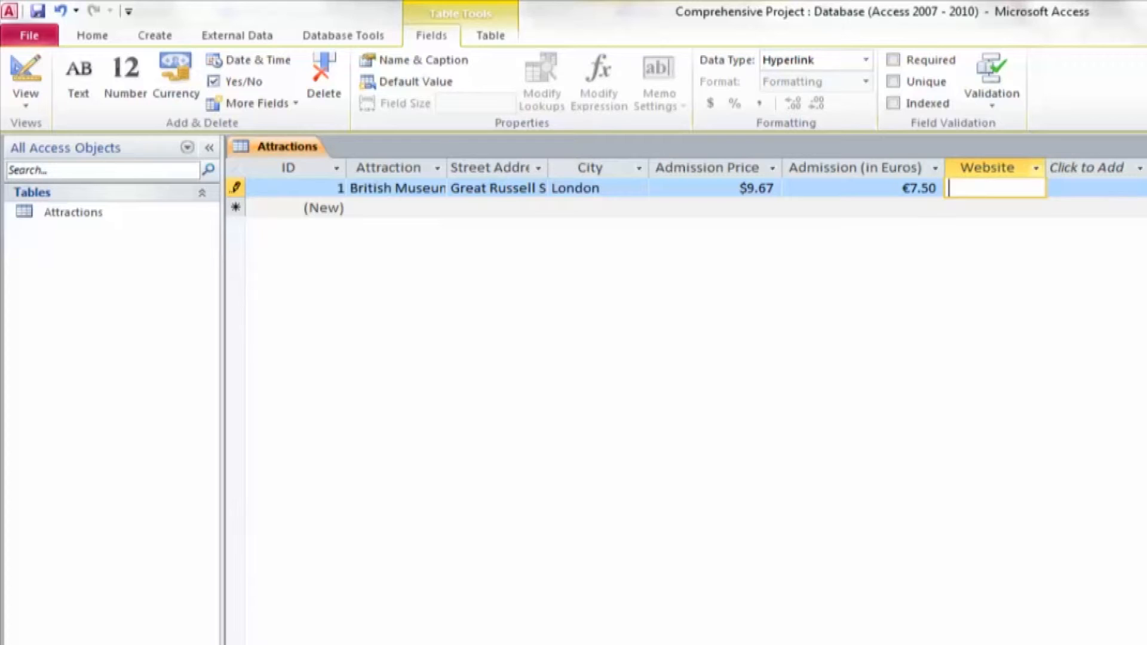
type("www.brit")
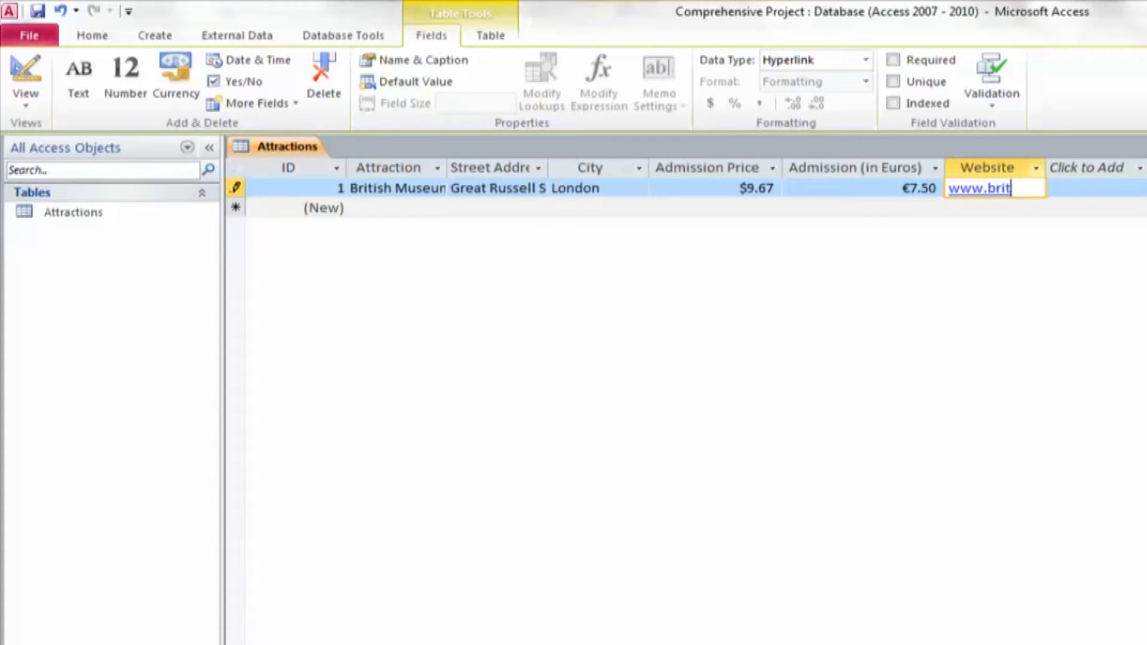
type("ishmu")
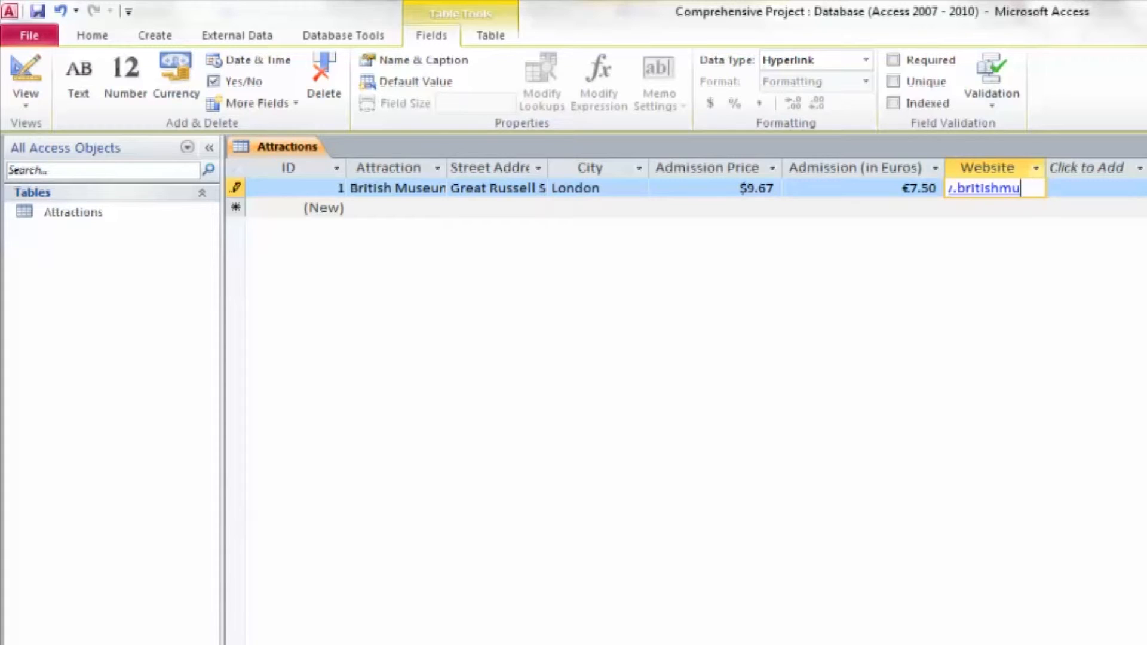
type("seum.com")
key("Tab")
key("Tab")
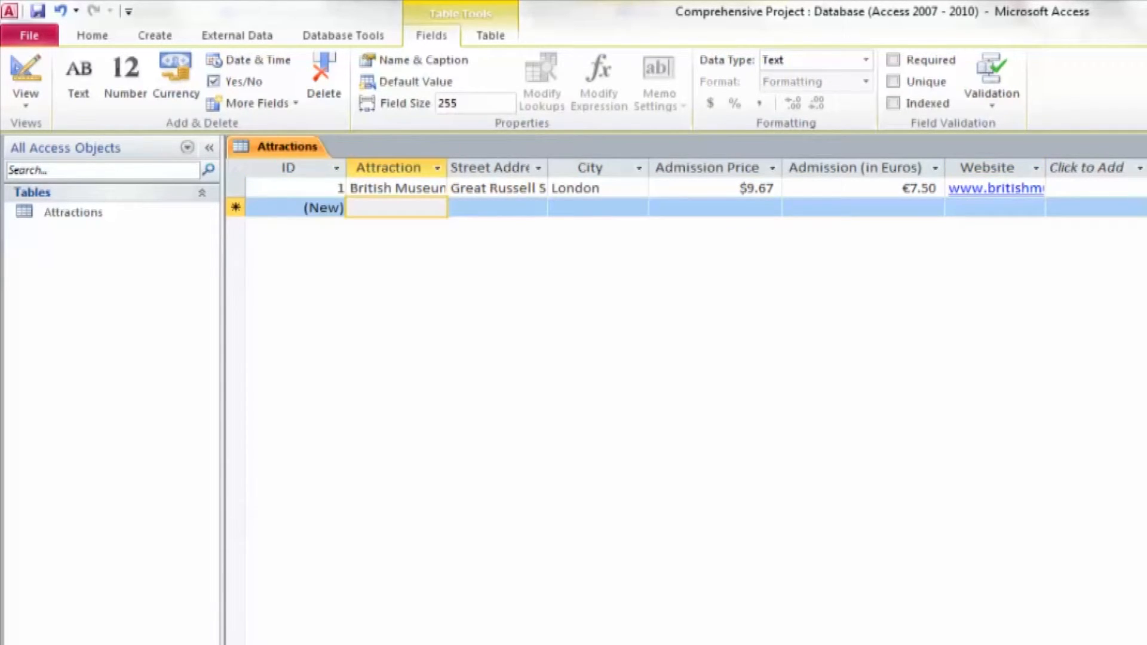
Start a second record with test as its attraction, street address and city
type("test")
key("Tab")
type("test")
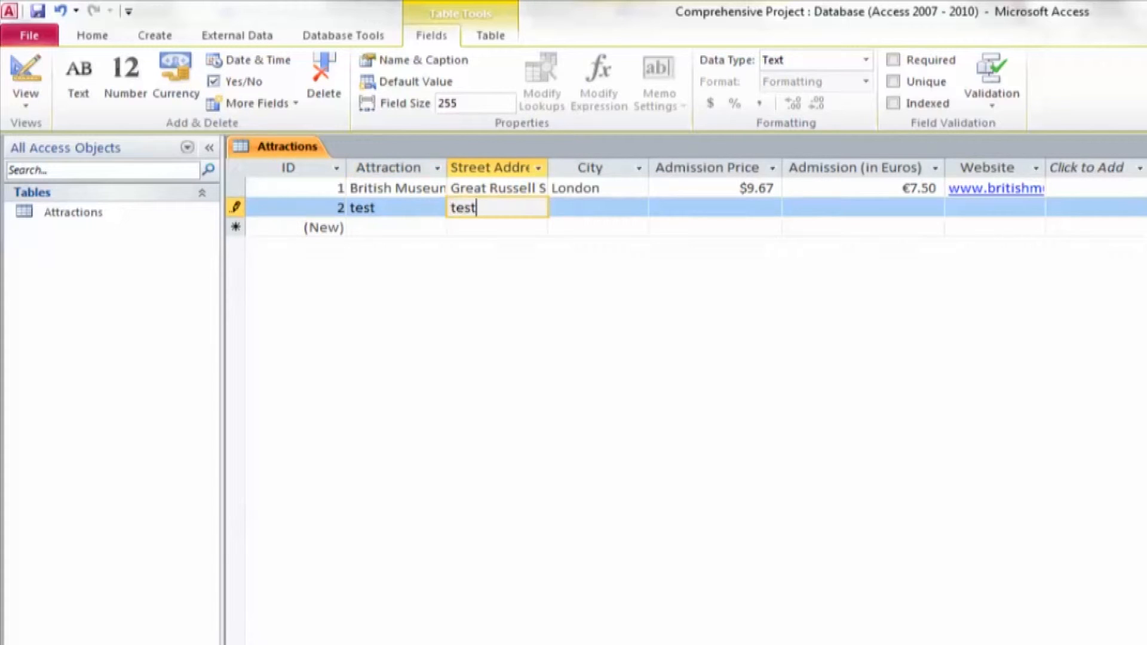
key("Tab")
type("test")
key("Tab")
Complete the test record with an admission price of $5.00, a euro admission of €3.00 and test as the website
type("te")
key("BackSpace")
key("BackSpace")
type("5.0")
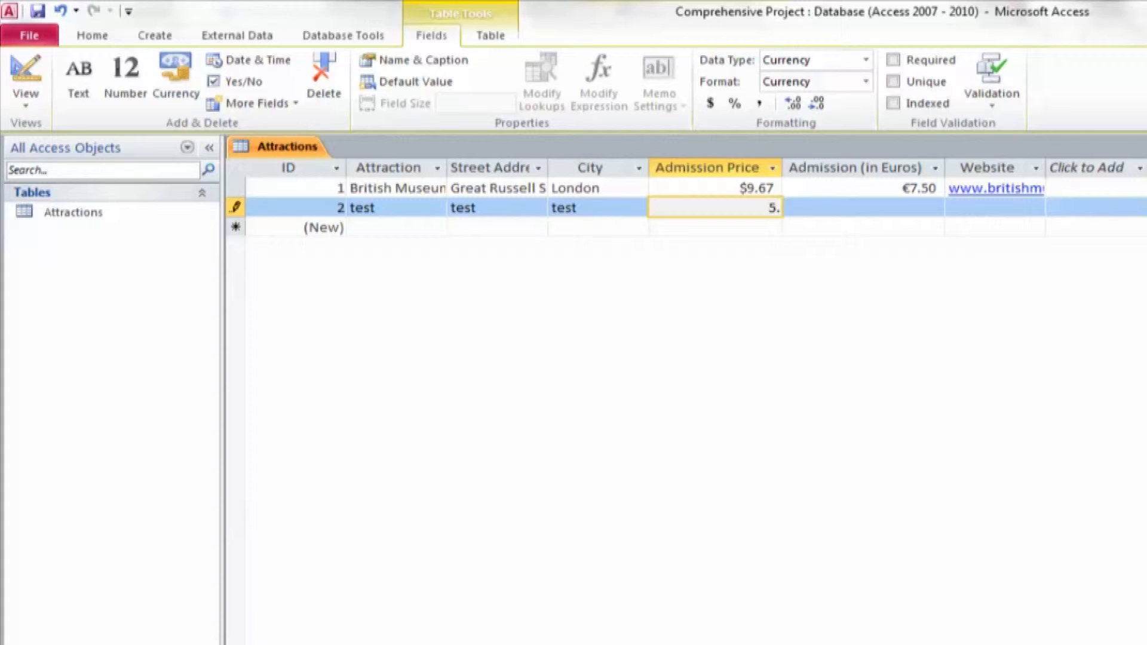
key("Tab")
type("3.0")
key("Tab")
type("test")
key("Tab")
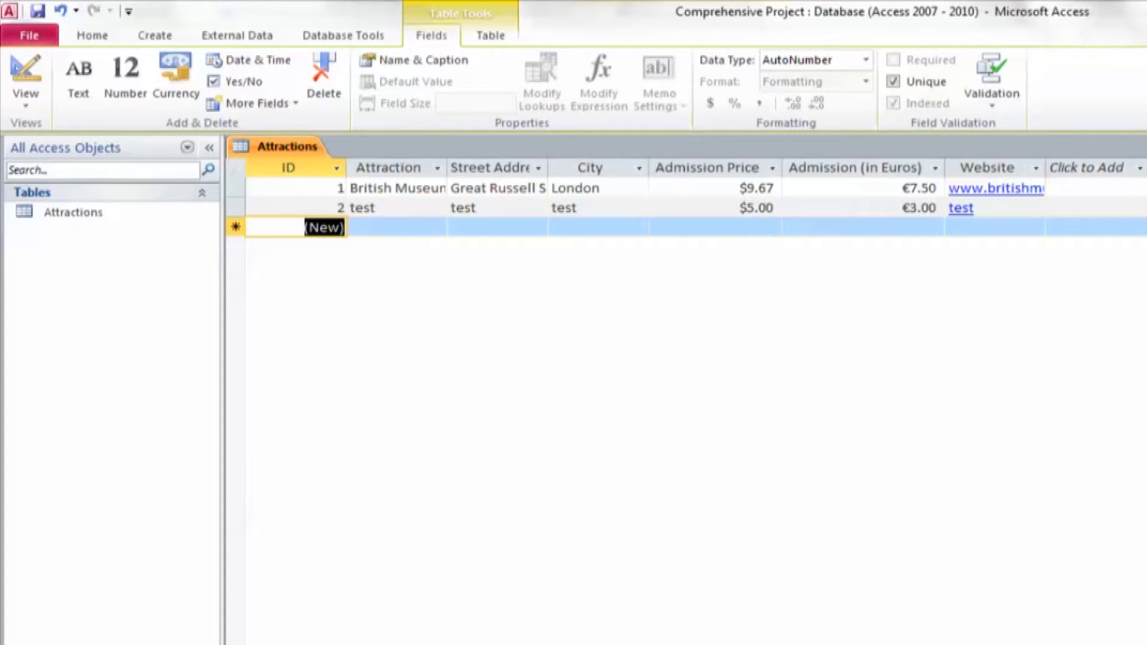
key("Tab")
key("Tab")
key("Tab")
key("Tab")
key("Tab")
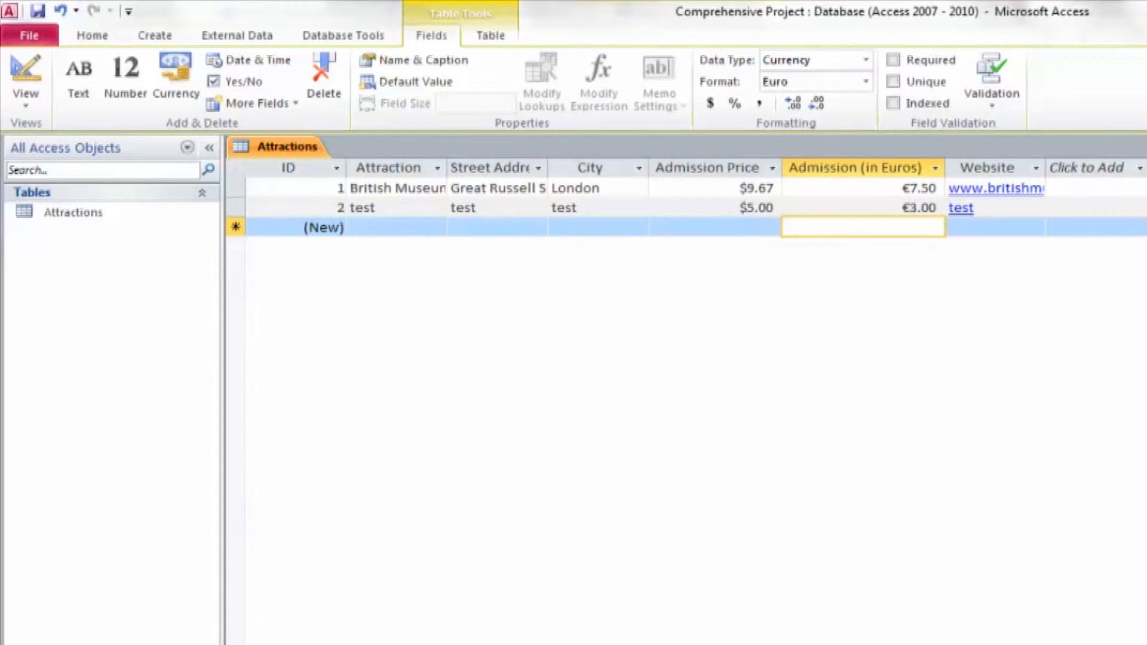
key("Tab")
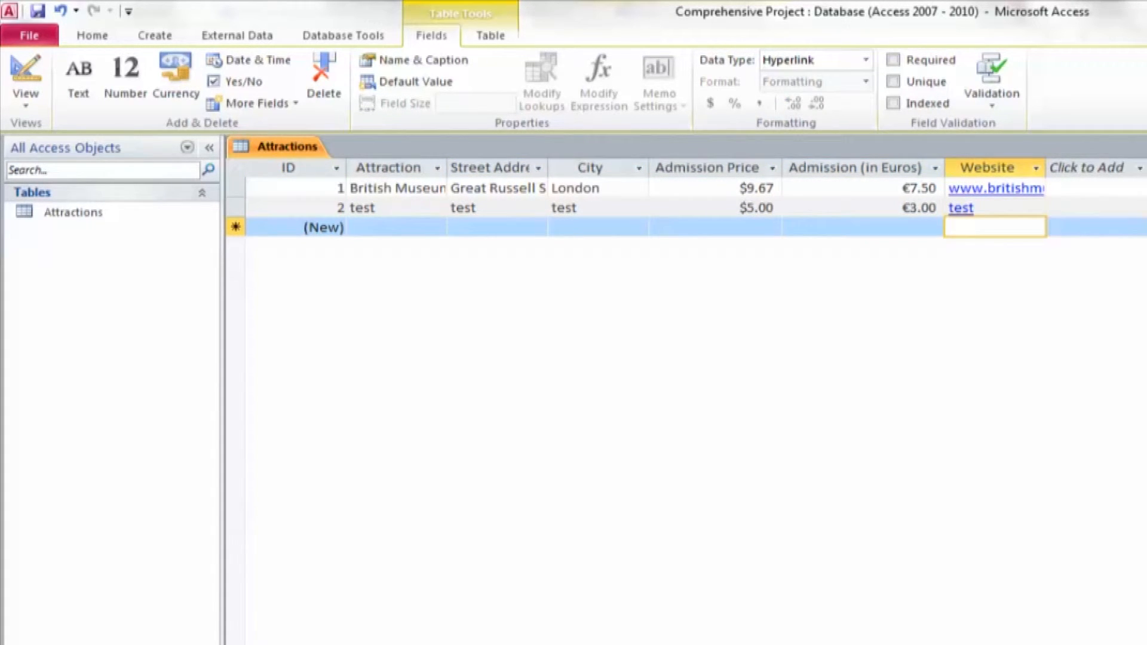
Create a second, blank table in the database
left_click(74, 212)
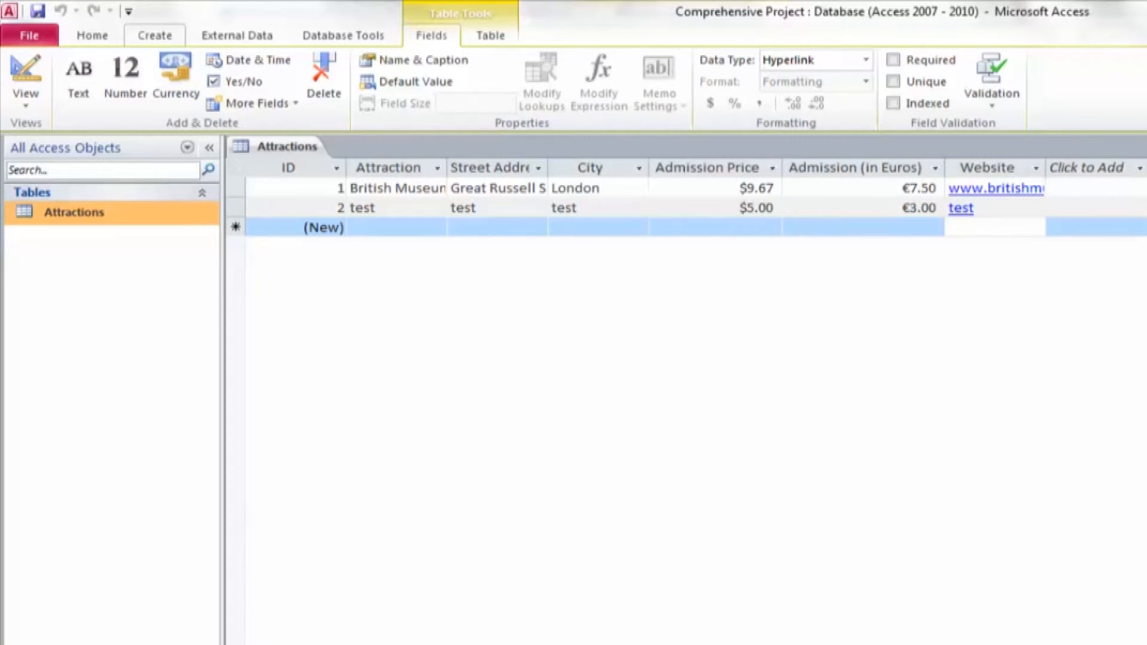
left_click(155, 35)
left_click(100, 79)
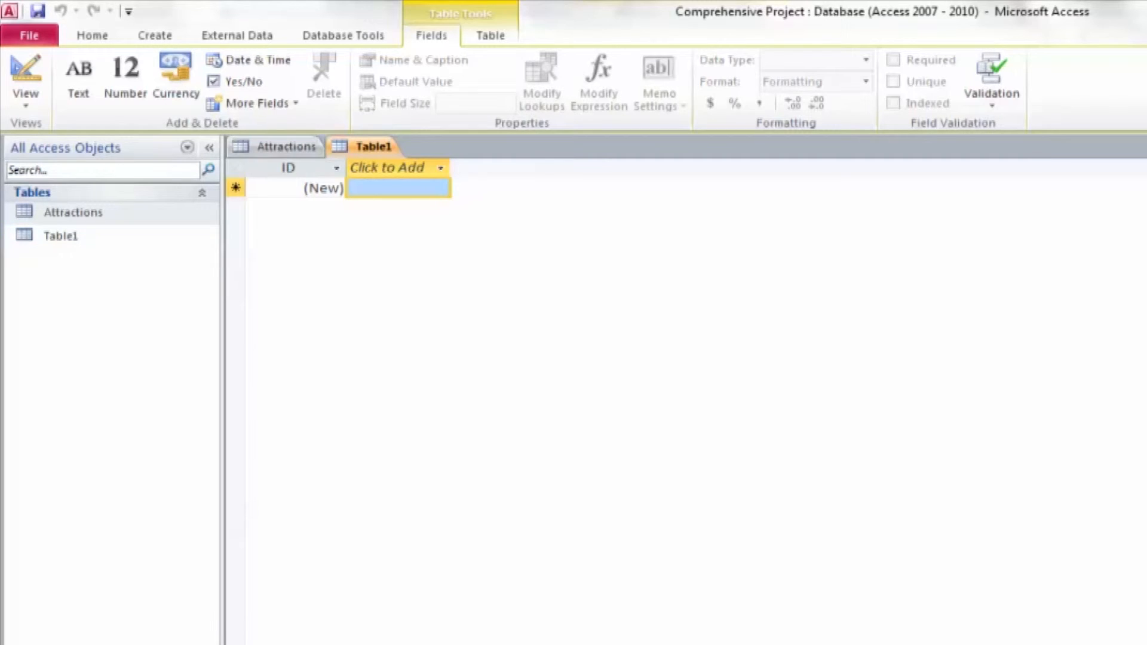
Add a Text field named City after the ID field of the new table
left_click(387, 188)
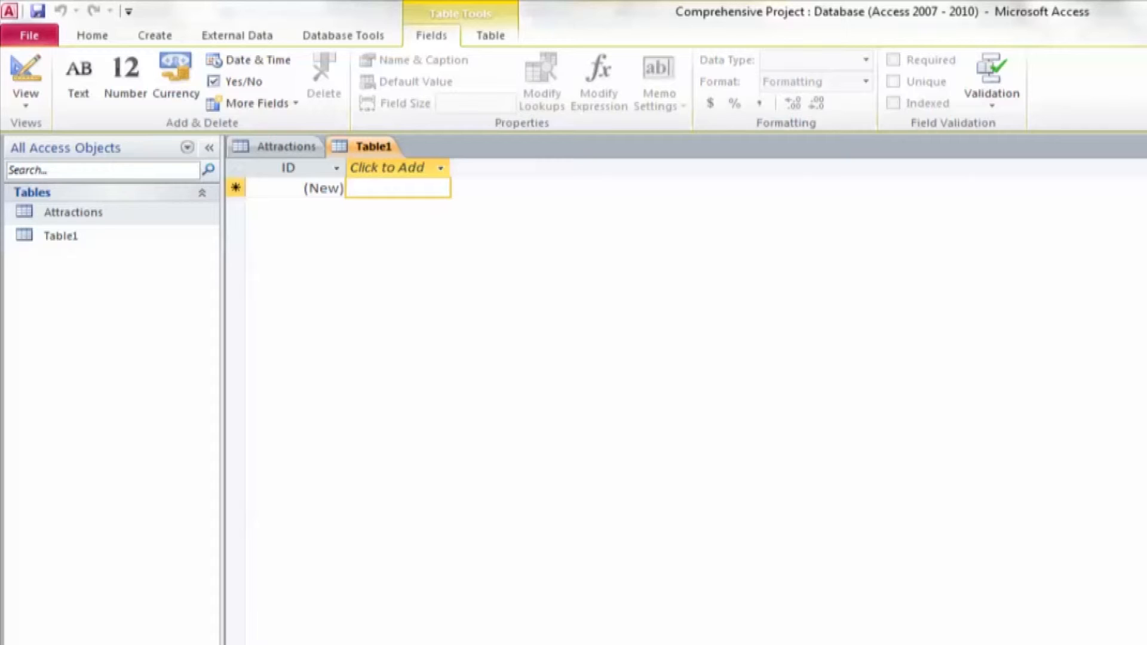
left_click(398, 168)
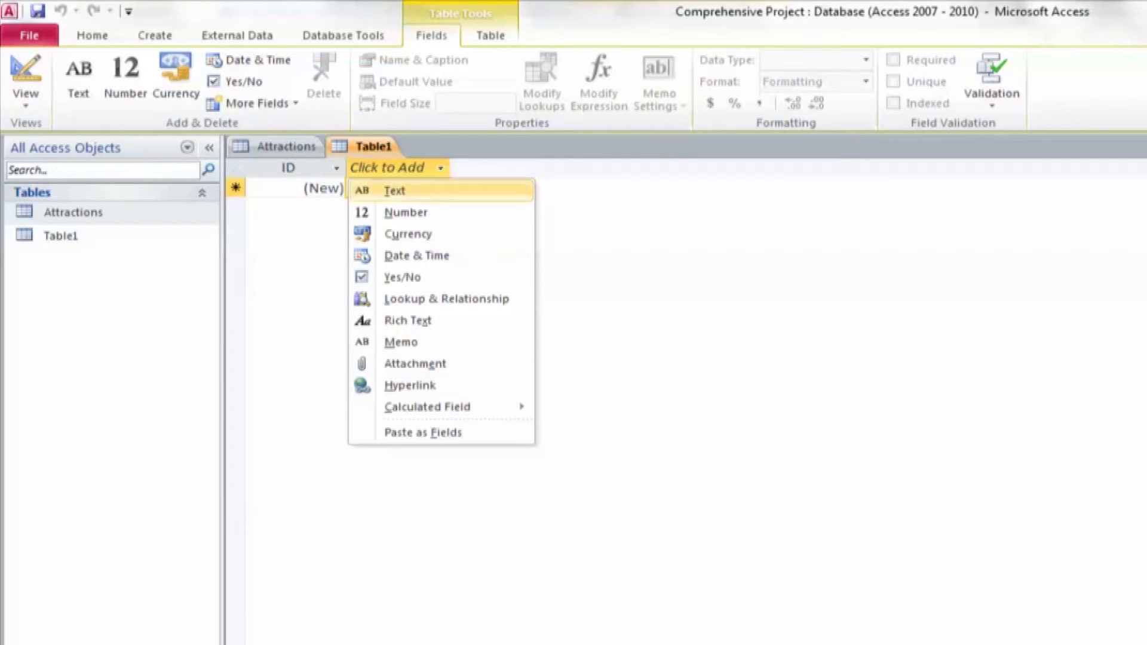
left_click(395, 190)
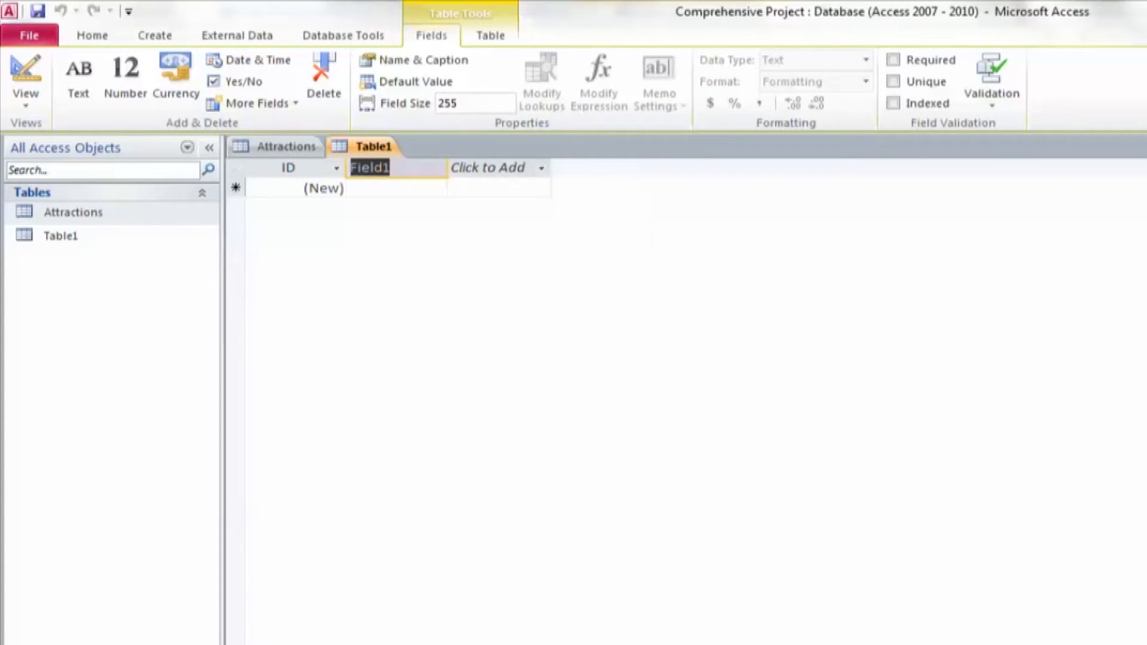
key("BackSpace")
type("City")
key("Return")
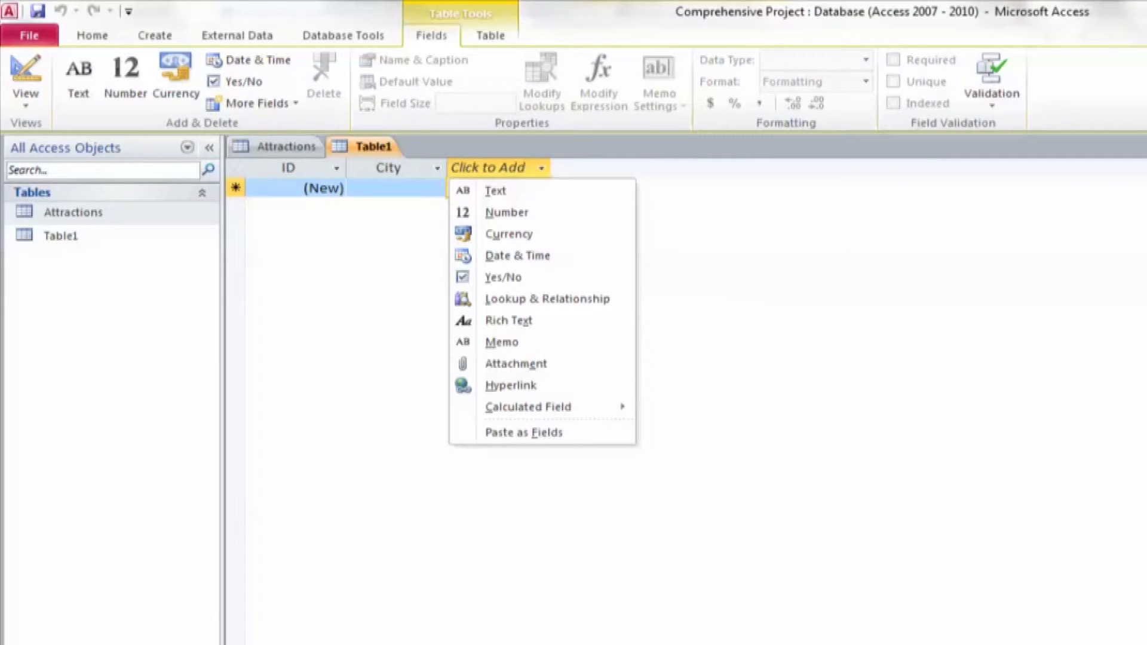
Add a Text field named Country after the City field of the new table
key("Down")
key("Return")
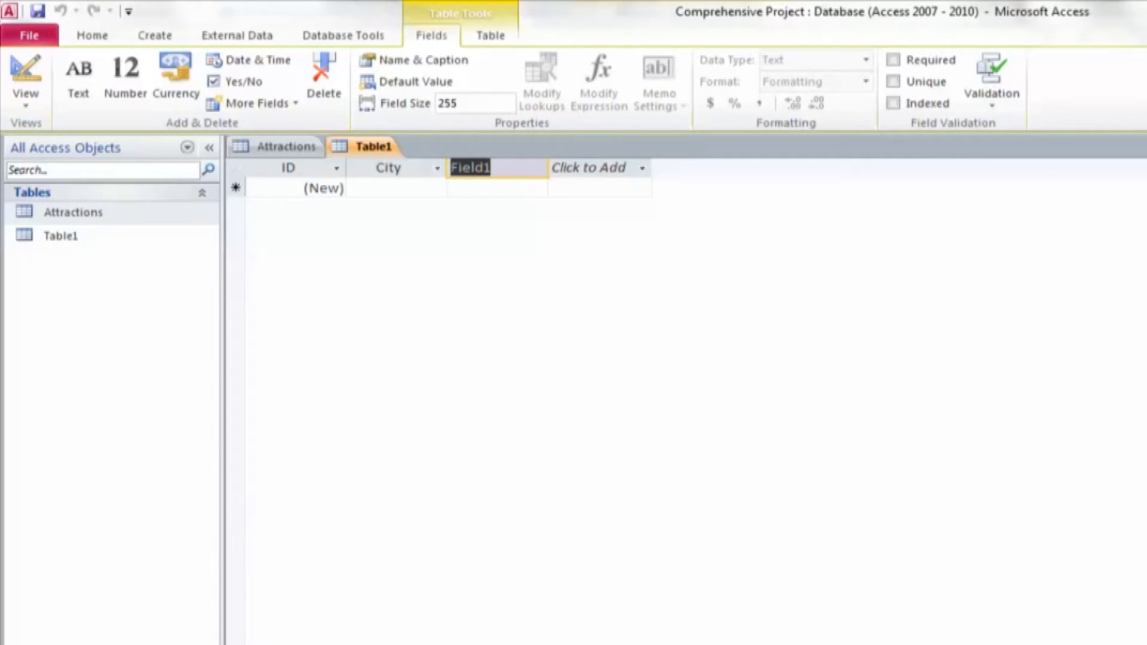
type("Contry")
key("BackSpace")
key("BackSpace")
key("BackSpace")
key("BackSpace")
type("untry")
key("Return")
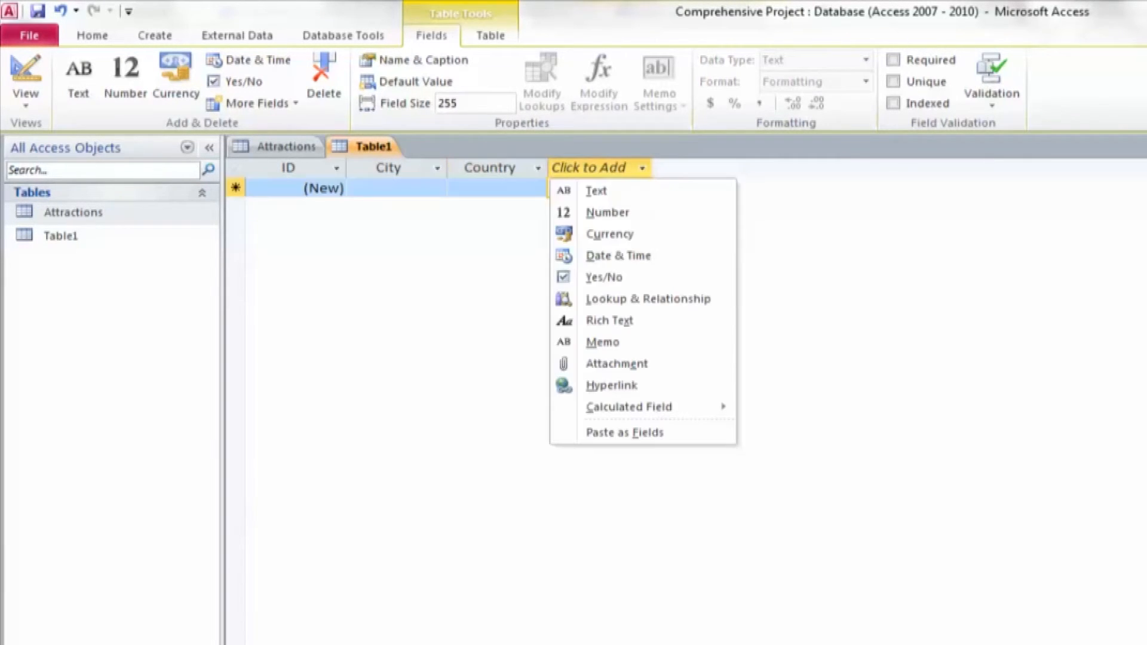
Add a Text field named Transportation after the Country field of the new table
key("t")
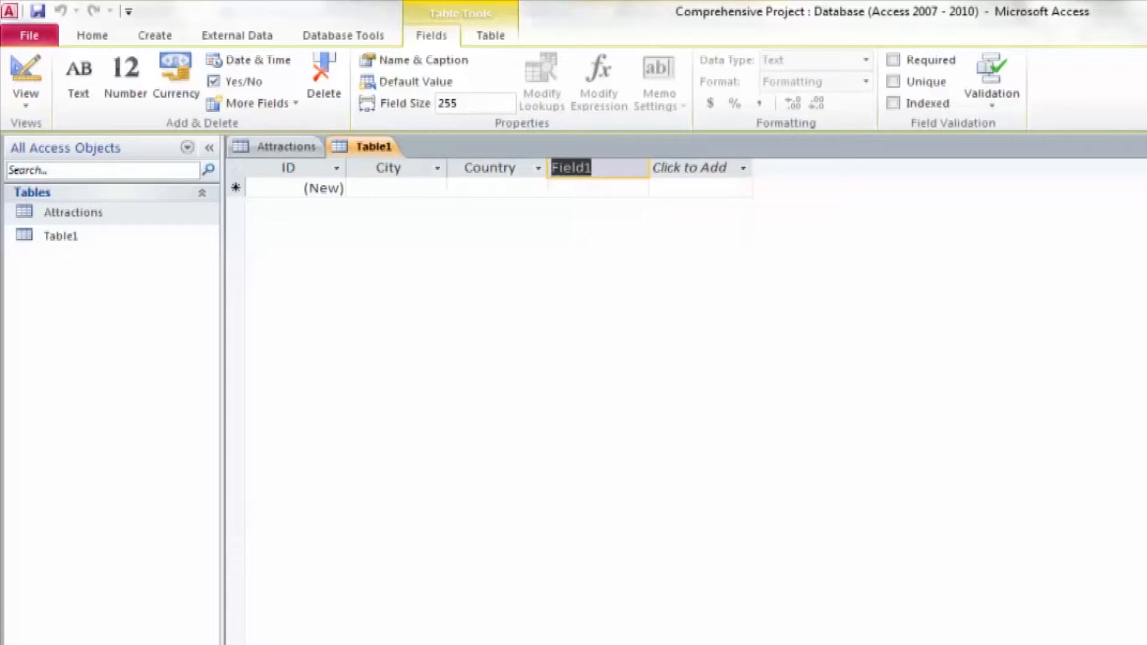
type("T")
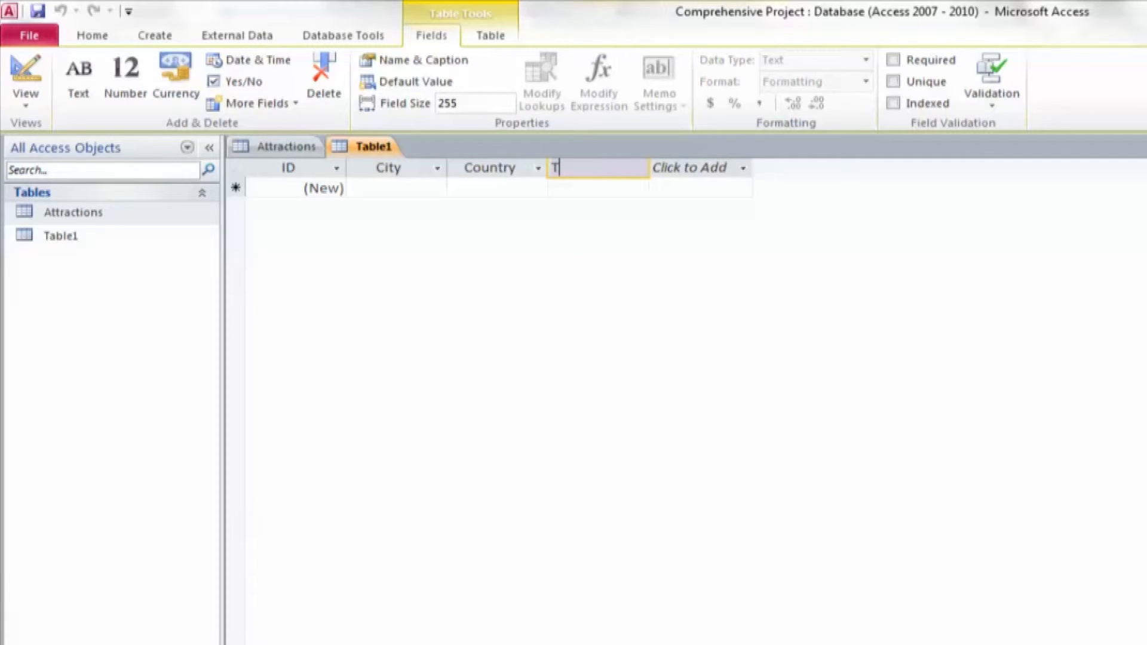
type("ransportation")
key("Tab")
key("t")
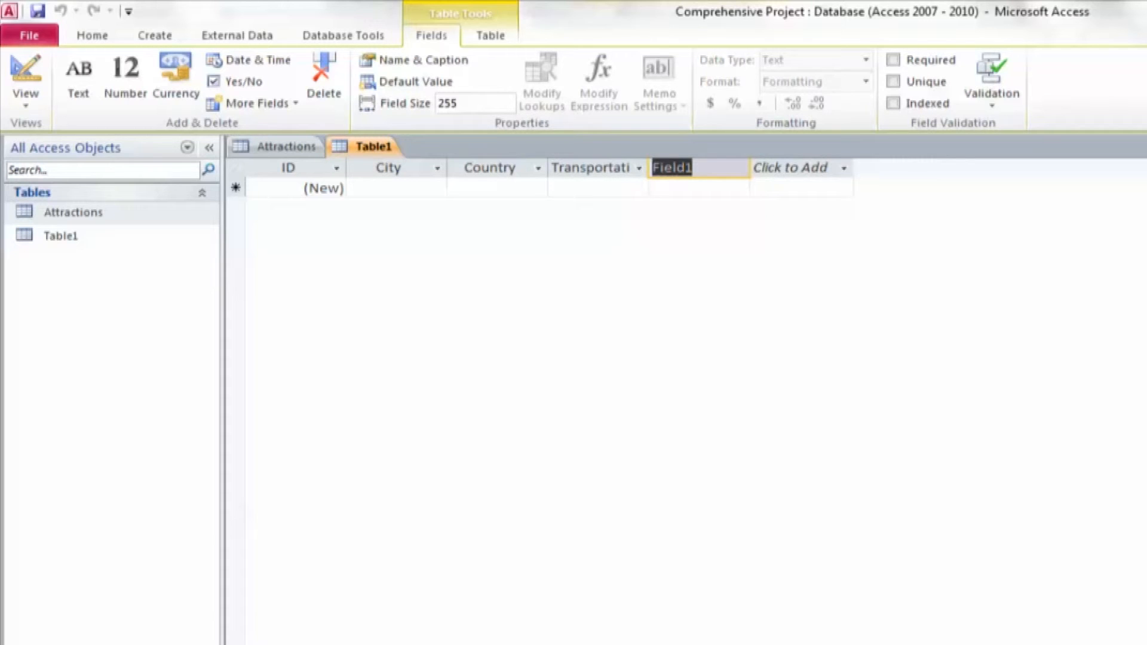
Enter a record in the new table with city London, country United Kingdom and transportation bus, rail, taxi
left_click(389, 188)
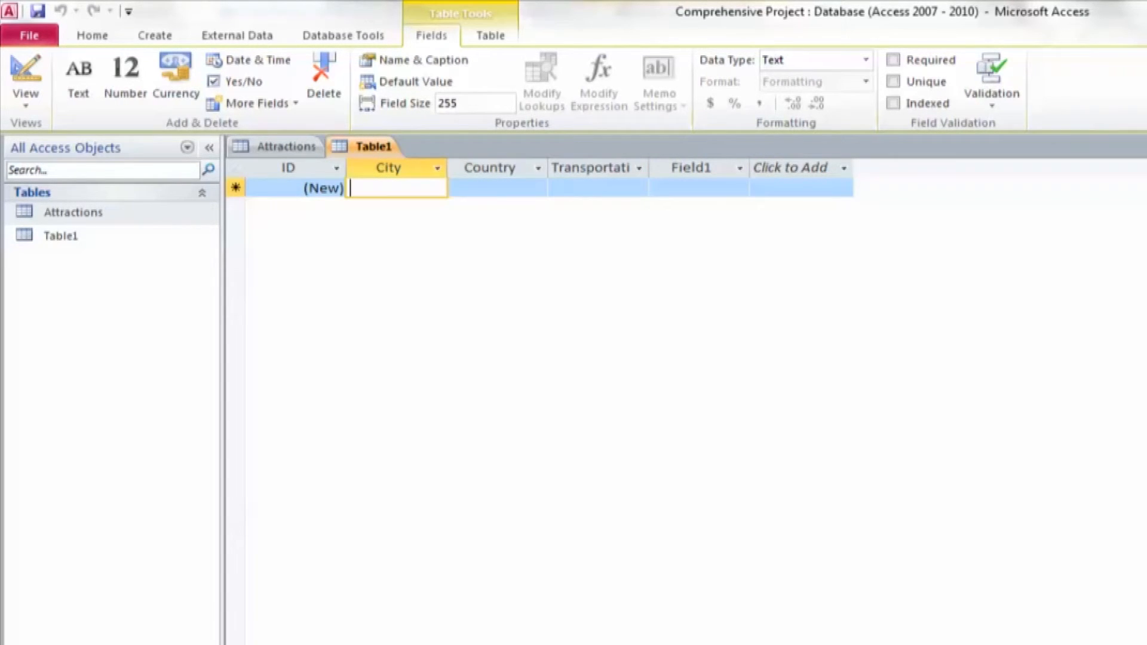
type("London")
key("Tab")
type("United Kingdom")
key("Tab")
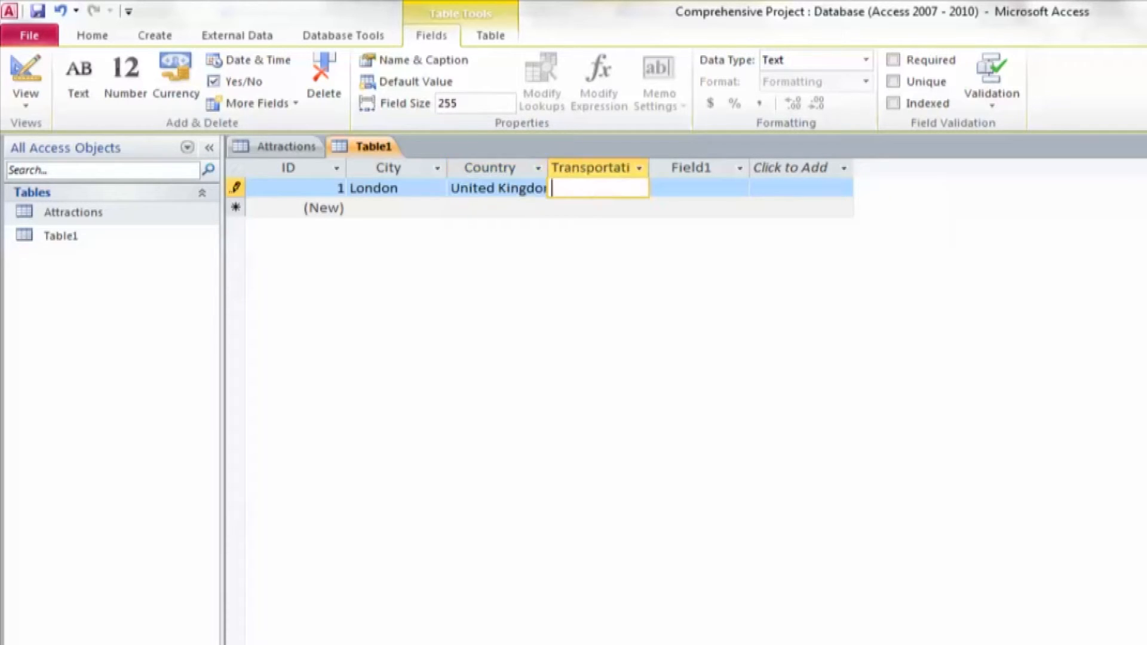
type("bus, rail, taxi")
key("Tab")
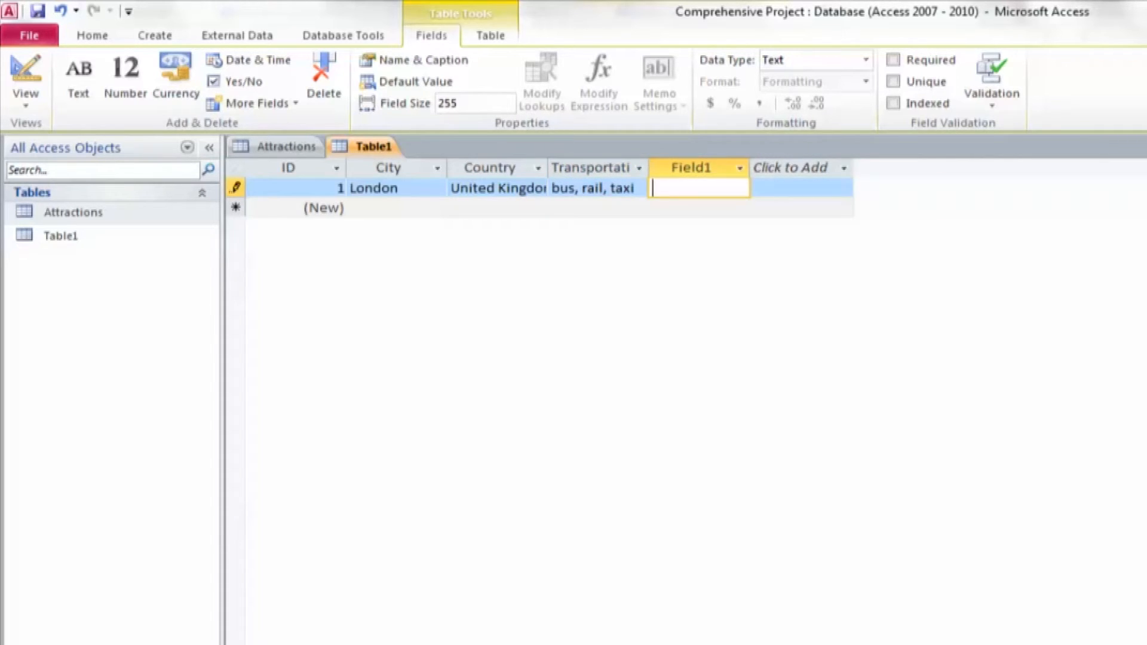
Permanently delete the surplus Field1 field after Transportation
right_click(697, 169)
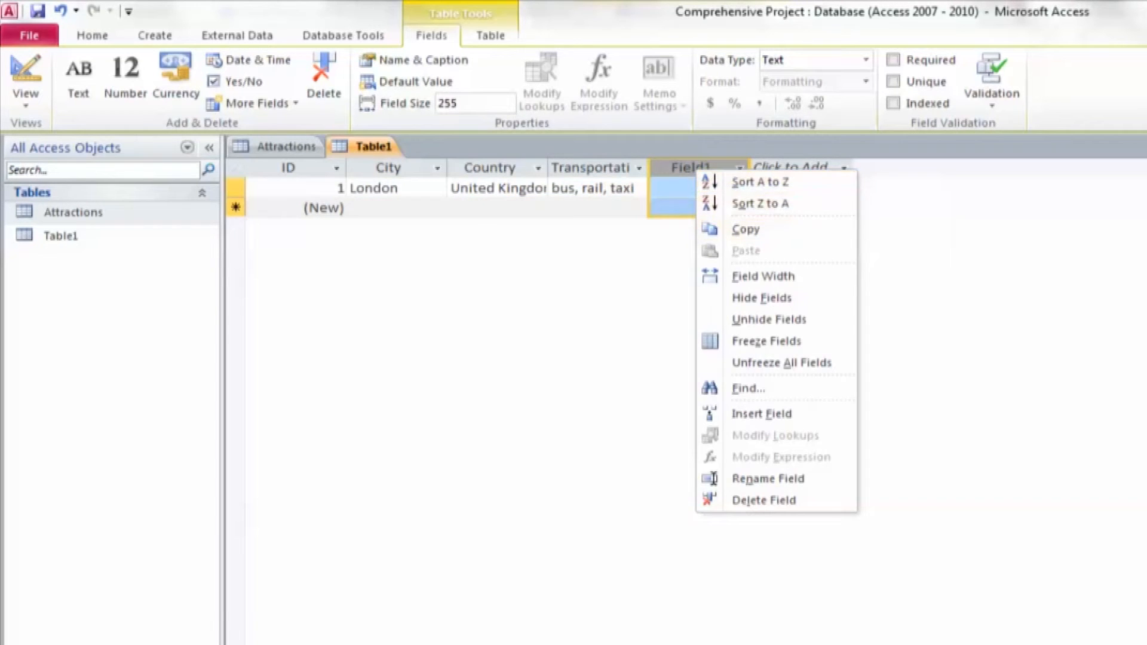
left_click(765, 500)
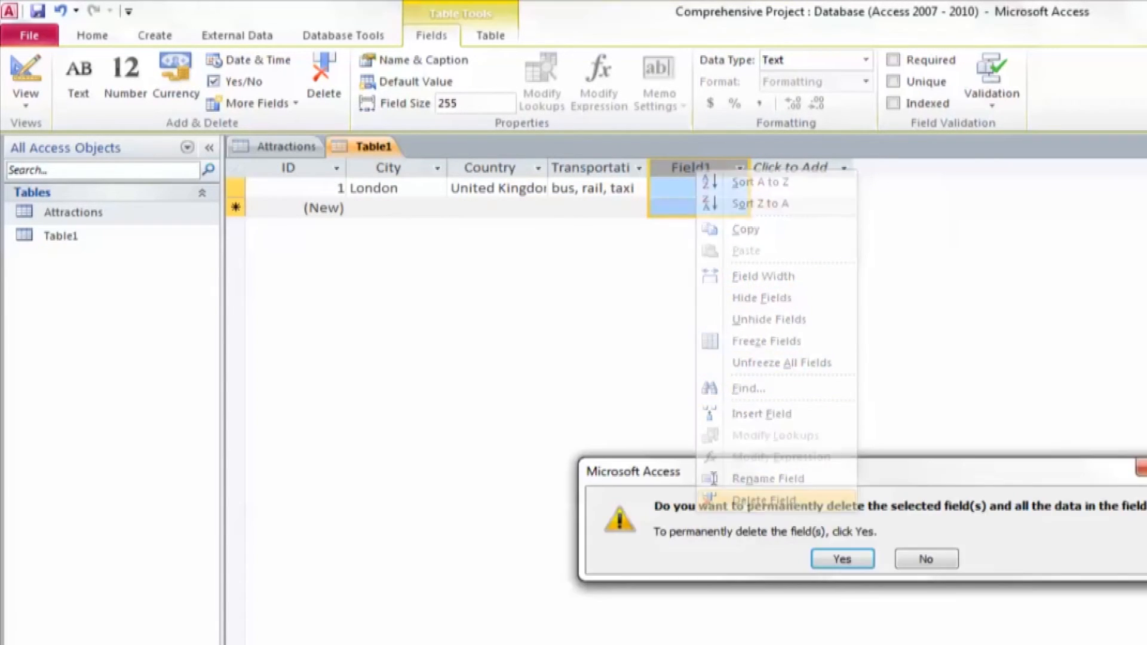
left_click(843, 559)
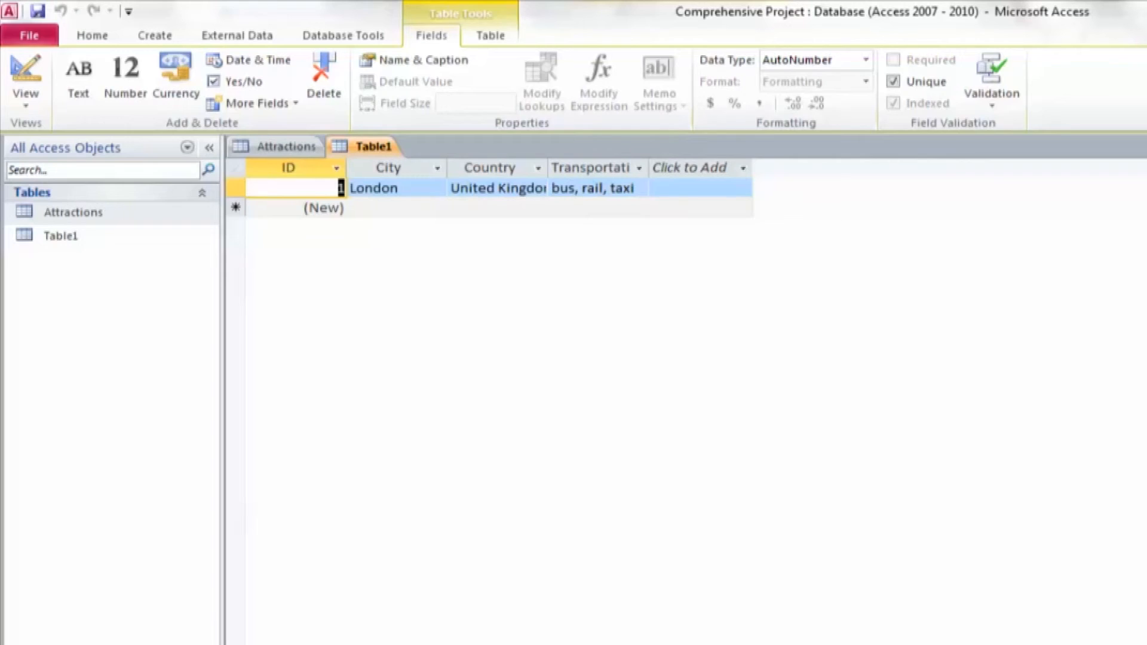
left_click(700, 188)
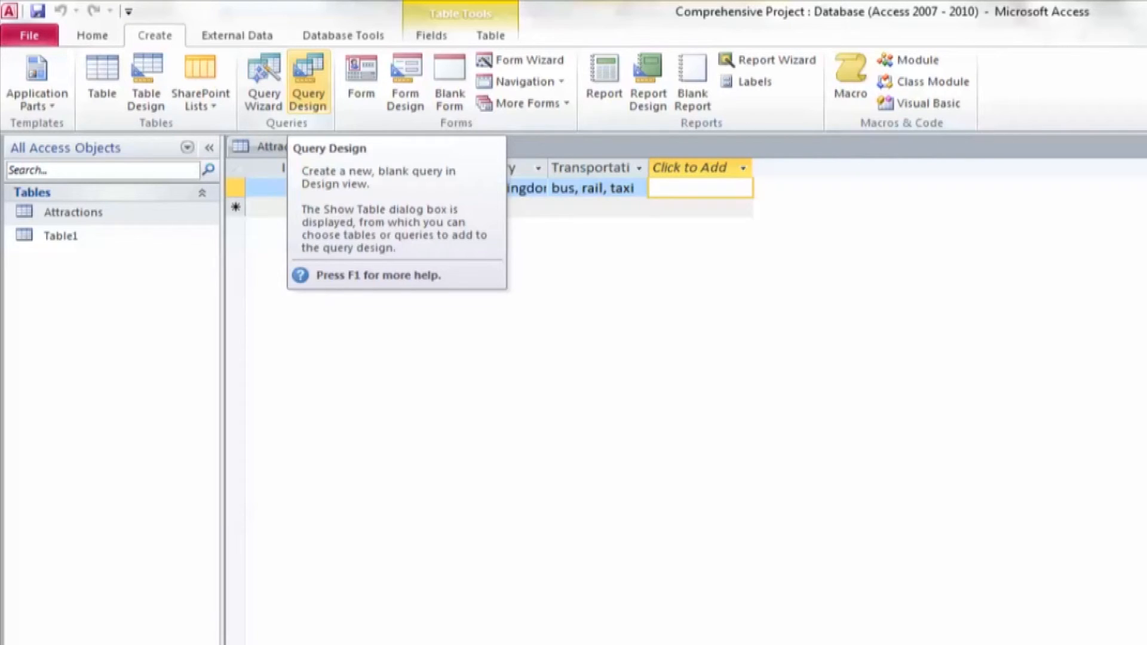
Start the Query Wizard and save the new table as City Info
left_click(263, 84)
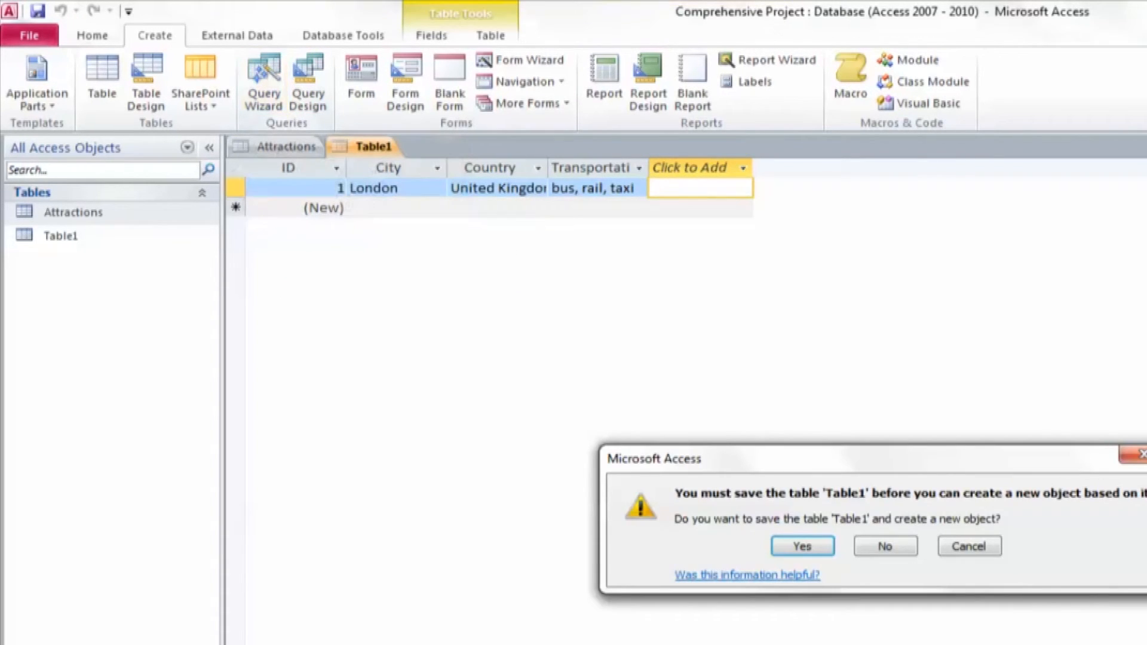
key("Return")
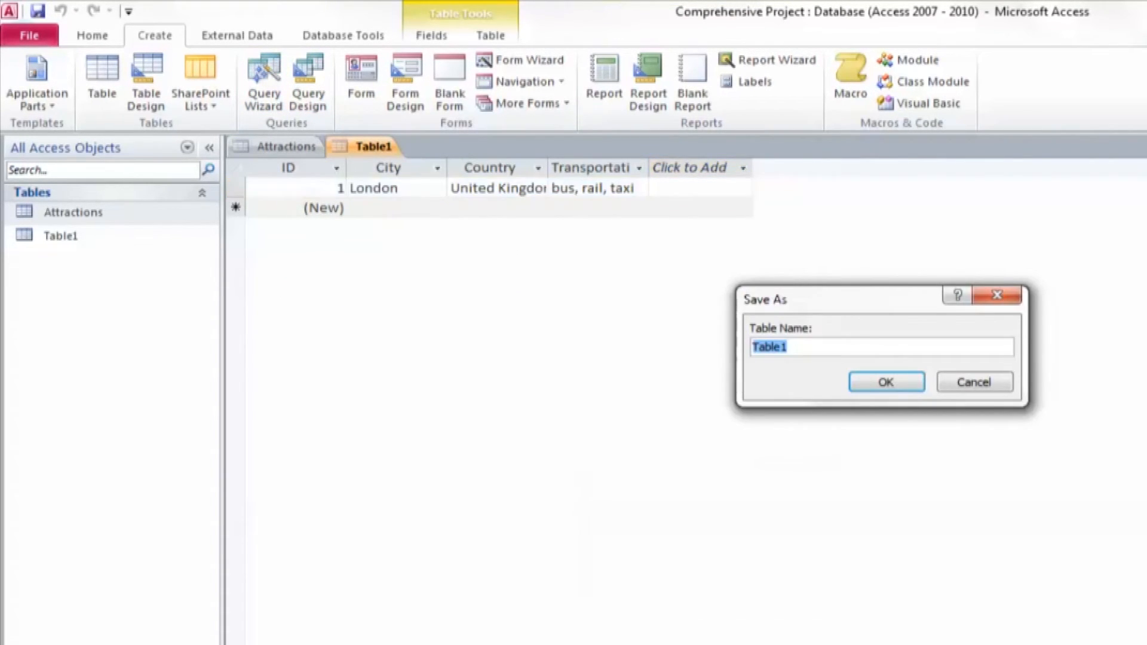
type("City Info")
key("Return")
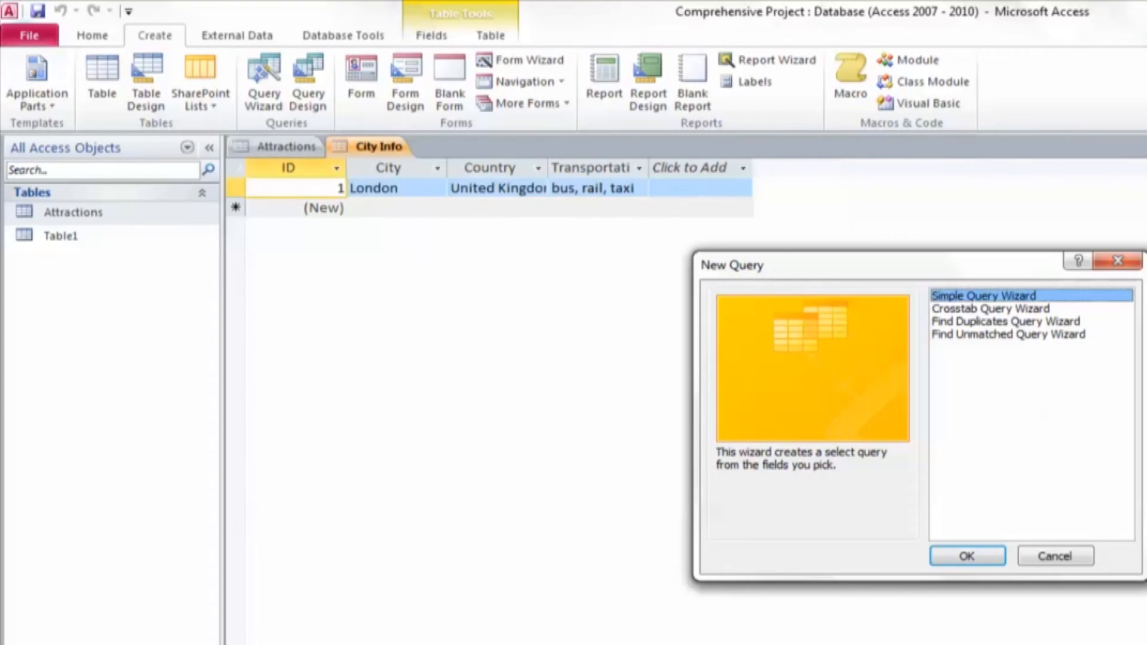
Start the Simple Query Wizard, allowing its file to open, and choose the Attractions table as the source
key("Return")
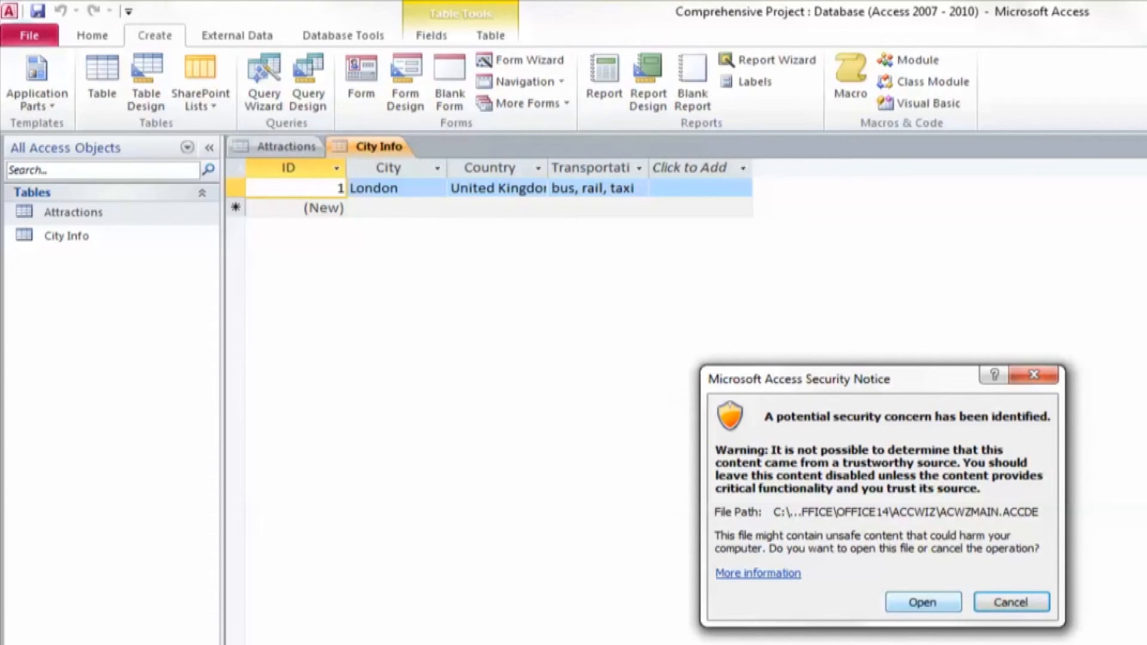
key("Return")
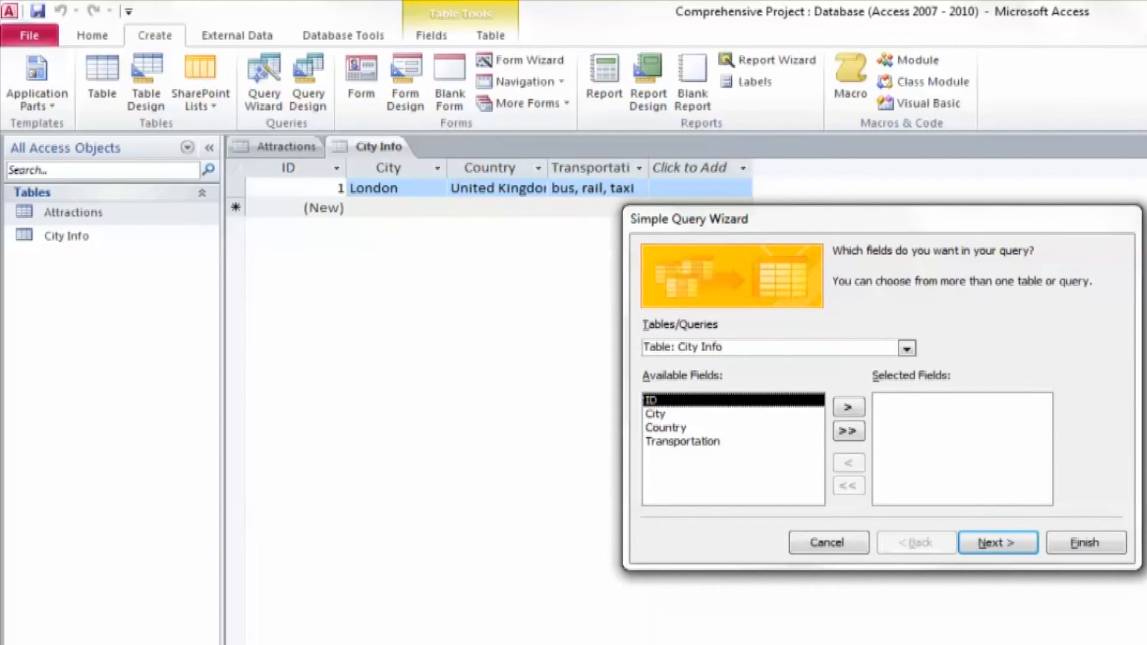
key("alt+Down")
key("Up")
key("Return")
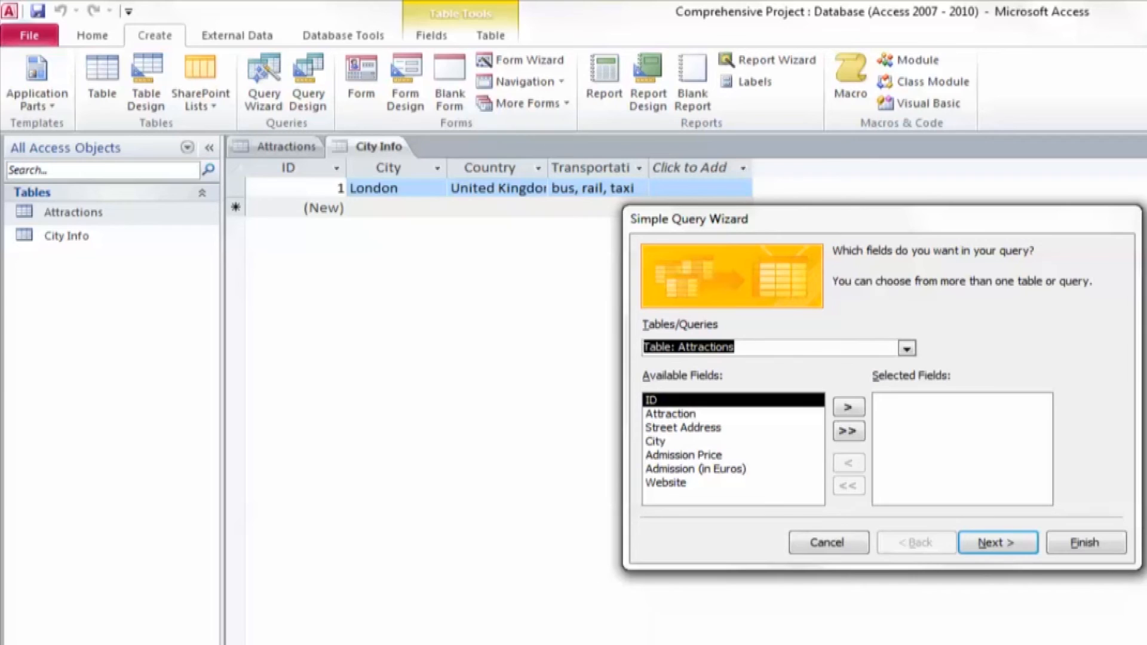
Add the Attraction, City and Admission (in Euros) fields to the query
left_click(671, 414)
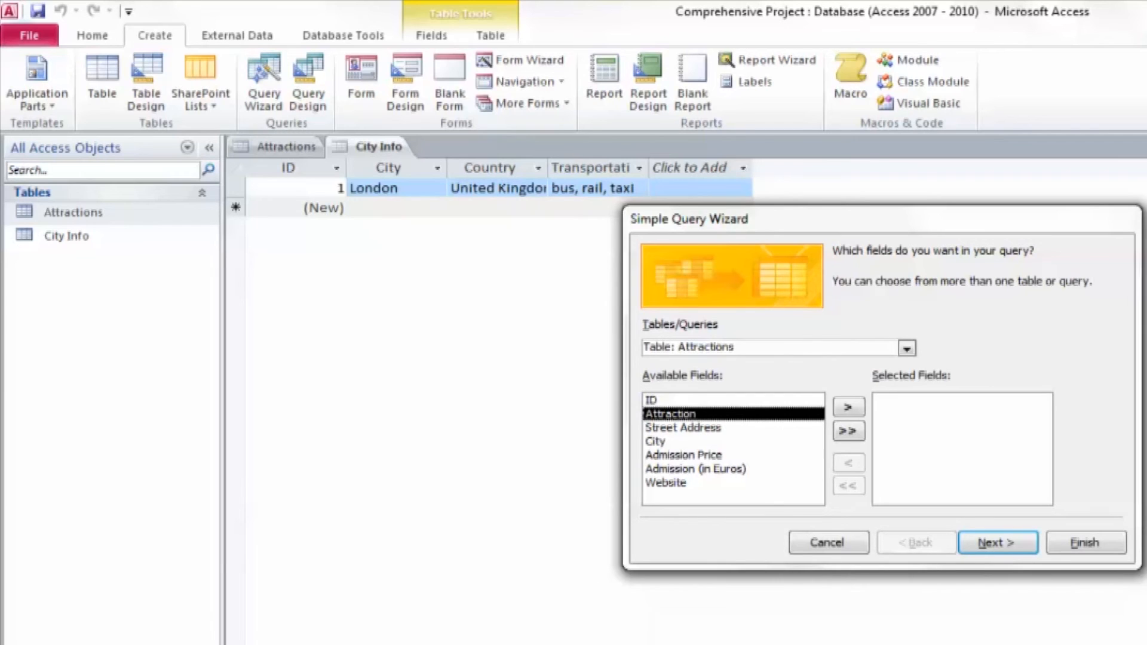
left_click(848, 407)
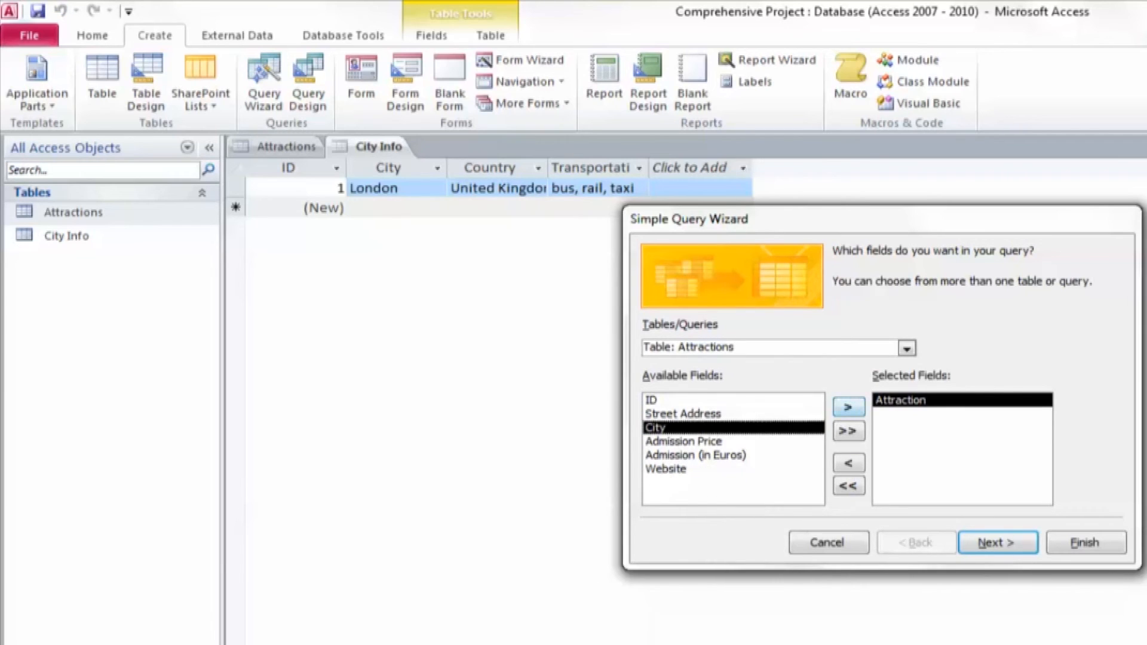
left_click(849, 407)
left_click(849, 407)
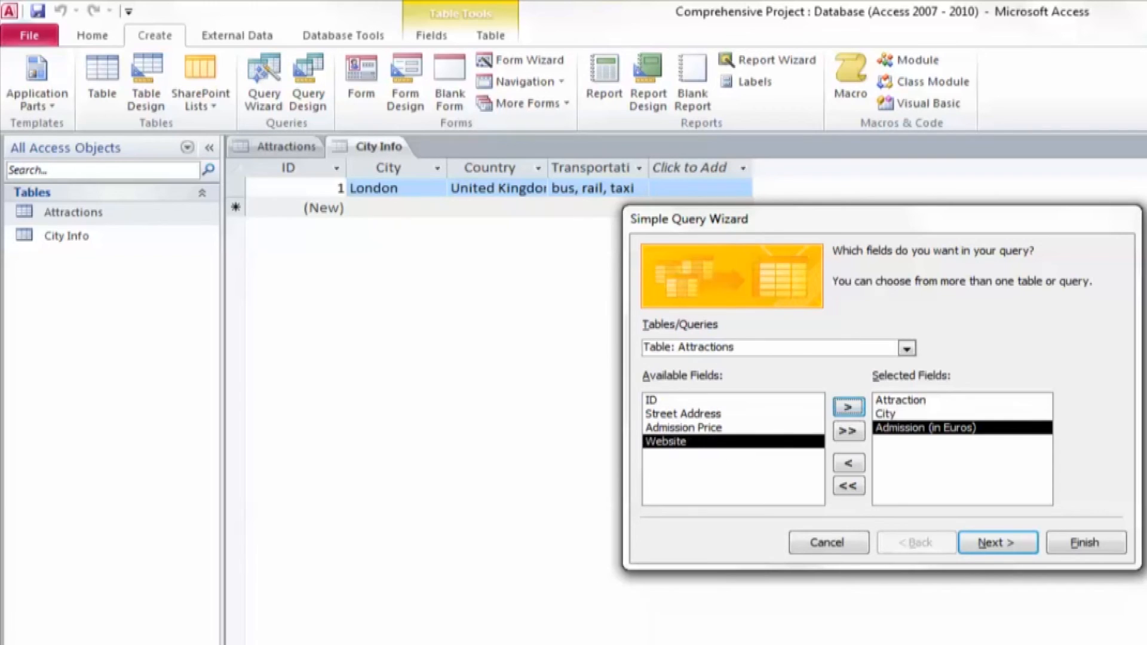
Finish the query as a detail query titled Attractions Query, opened to view its information
left_click(998, 543)
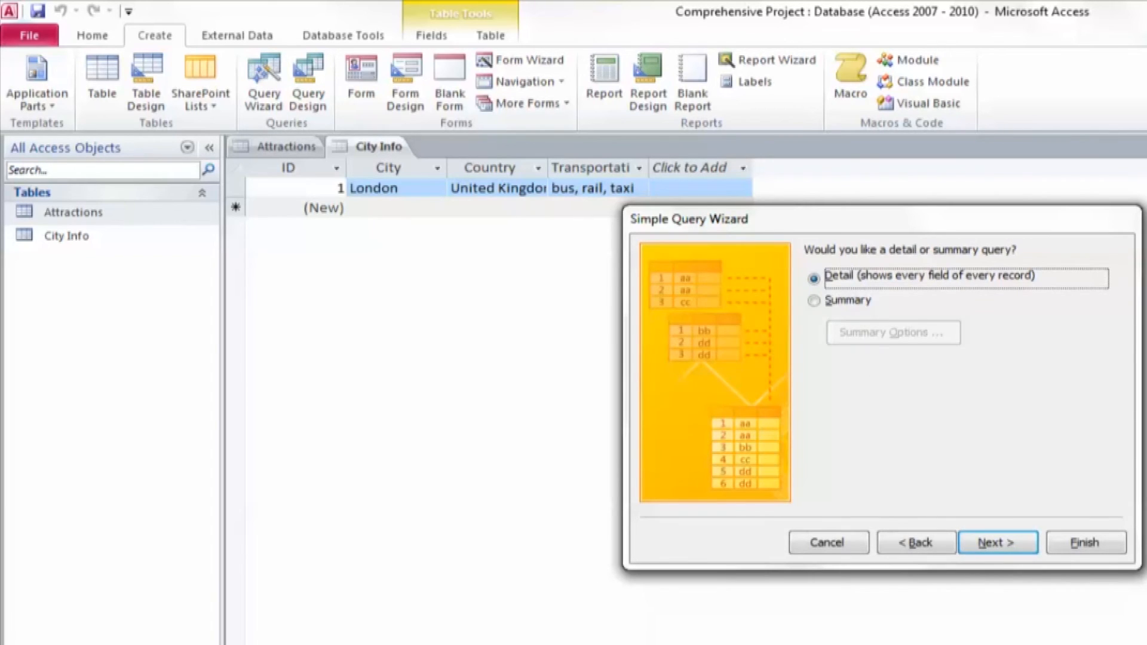
left_click(998, 542)
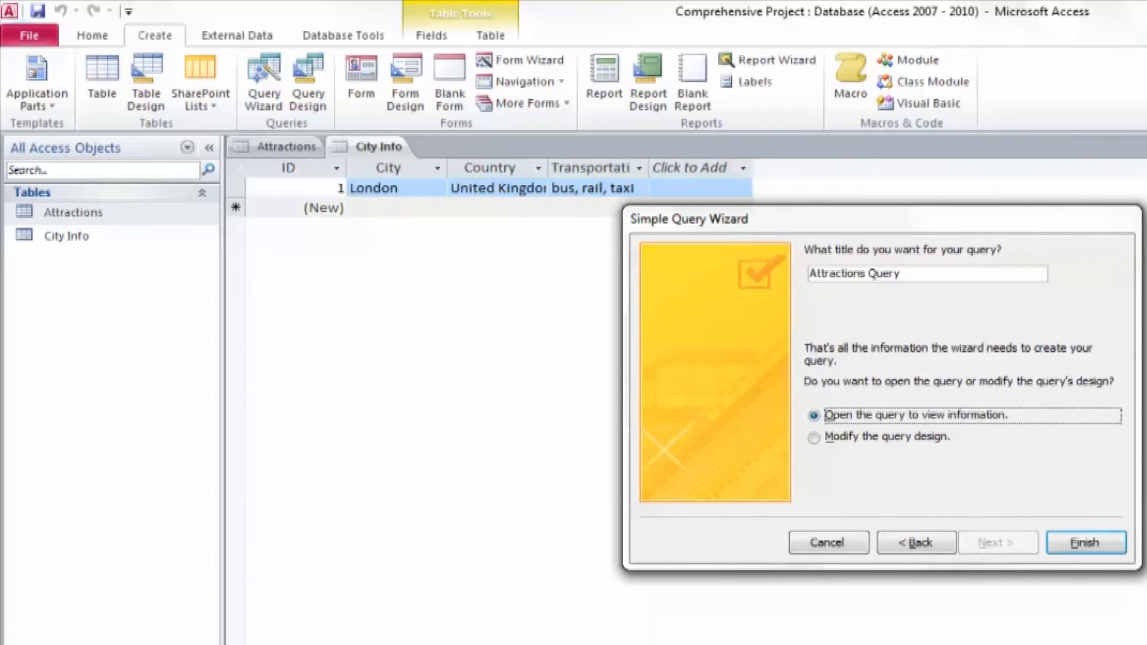
left_click(1085, 543)
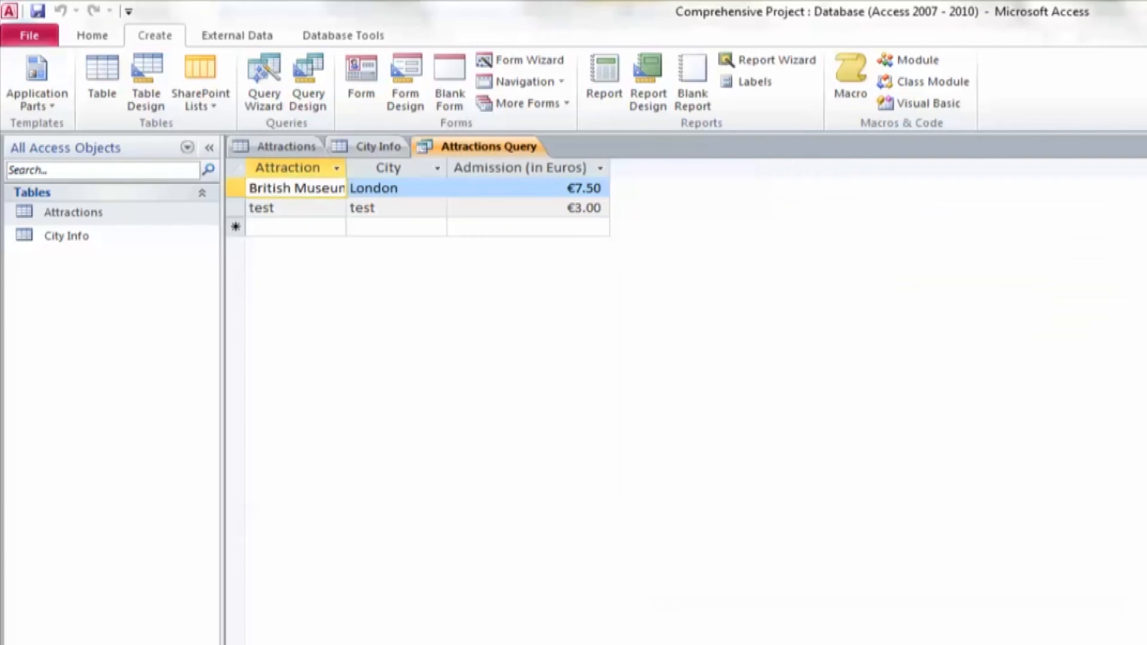
Set the test record's Admission (in Euros) to 15 in the Attractions table
left_click(286, 146)
left_click(898, 208)
left_click_drag(900, 208, 937, 208)
type("15")
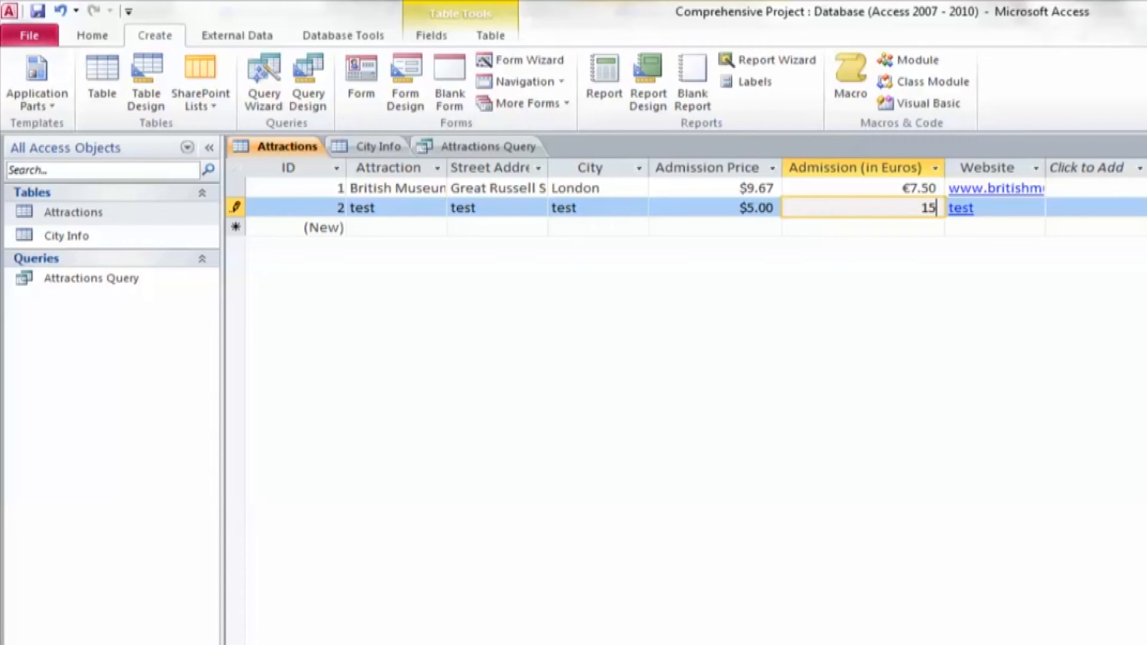
Set the test record's Admission Price to 20 in the Attractions table and commit the record
left_click(745, 188)
key("Down")
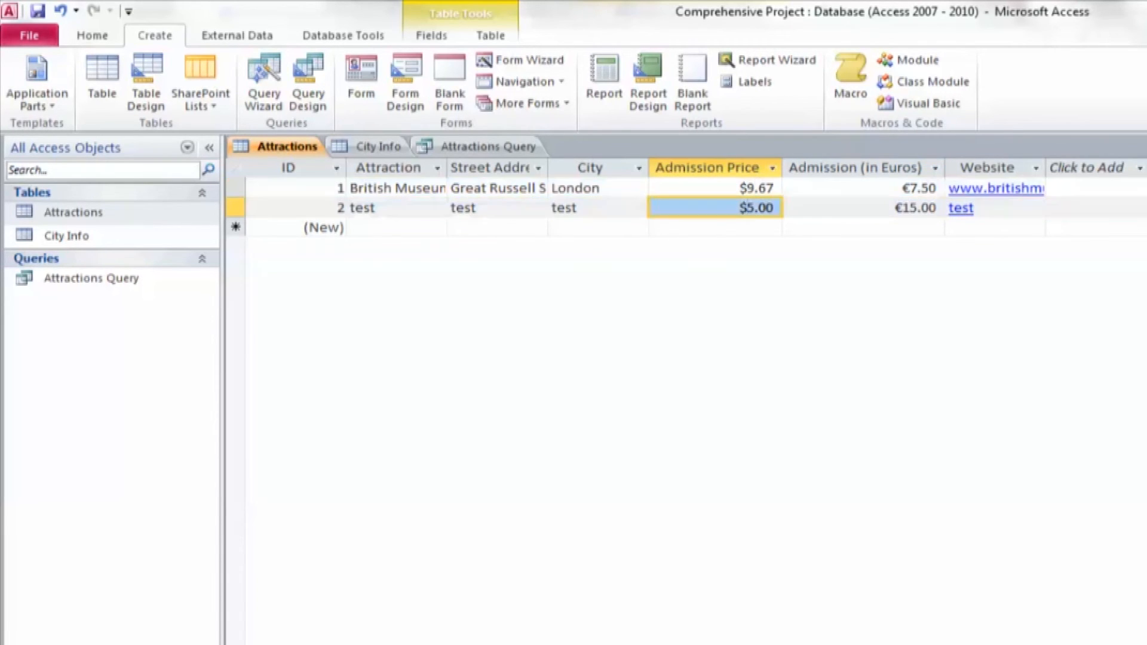
left_click_drag(754, 208, 1094, 208)
key("BackSpace")
key("BackSpace")
type("20")
left_click(863, 227)
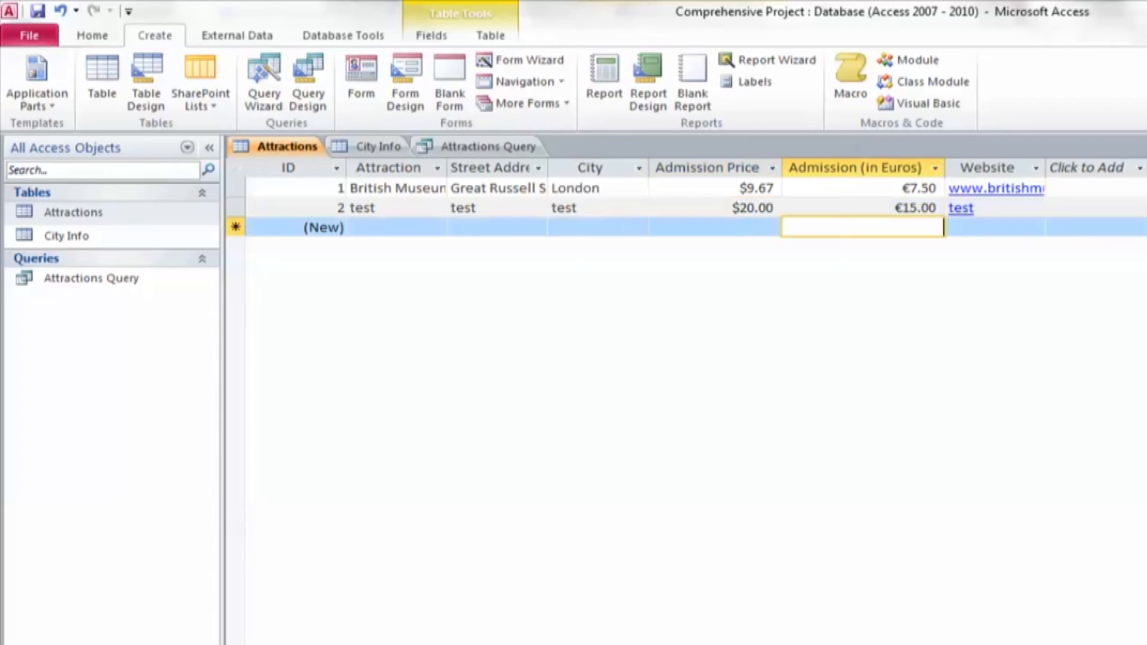
Open Attractions Query and switch it to Design view
left_click(91, 279)
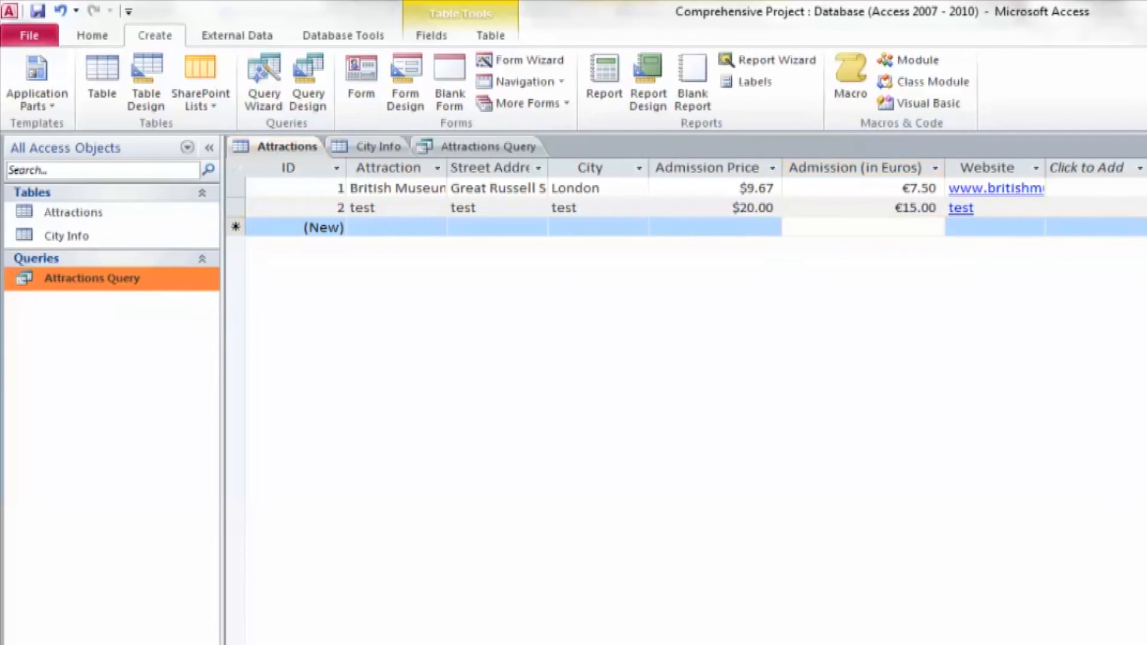
double_click(92, 278)
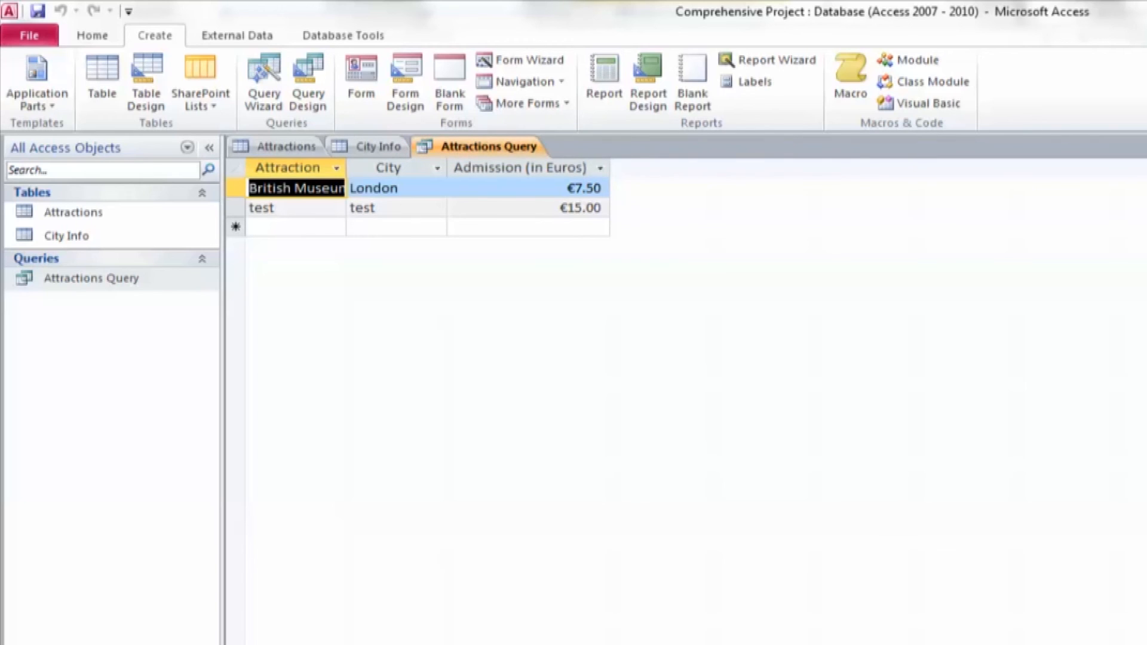
key("ctrl+period")
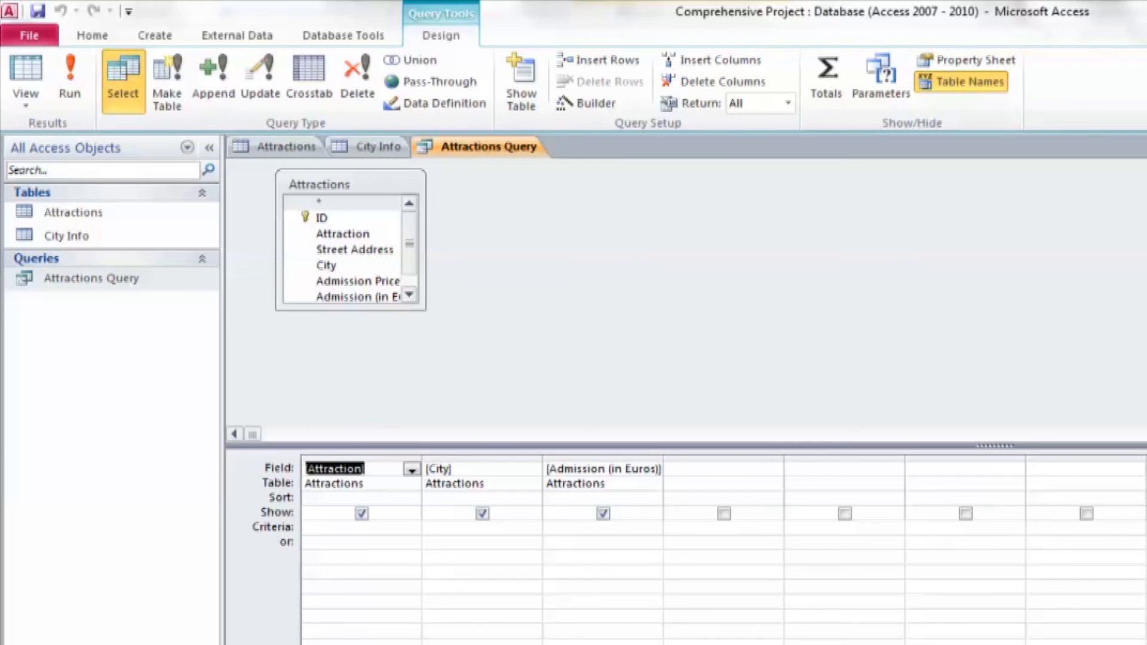
Set the criterion of the query's Admission (in Euros) field to <10 and display the filtered results
left_click(603, 527)
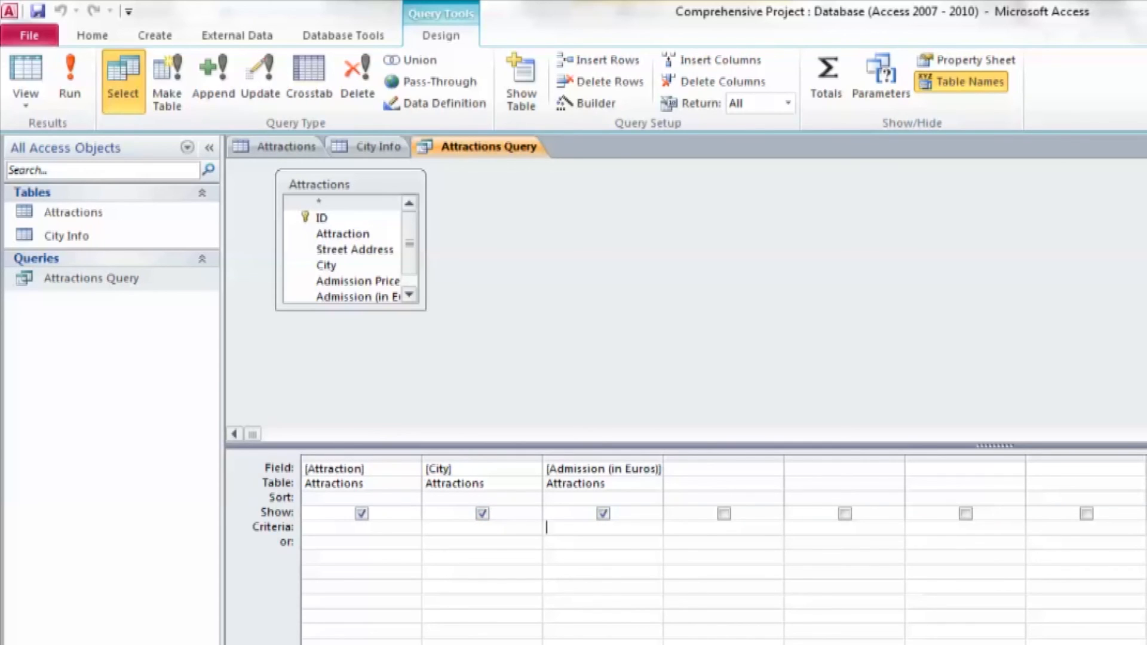
type("<10")
key("Tab")
left_click(91, 278)
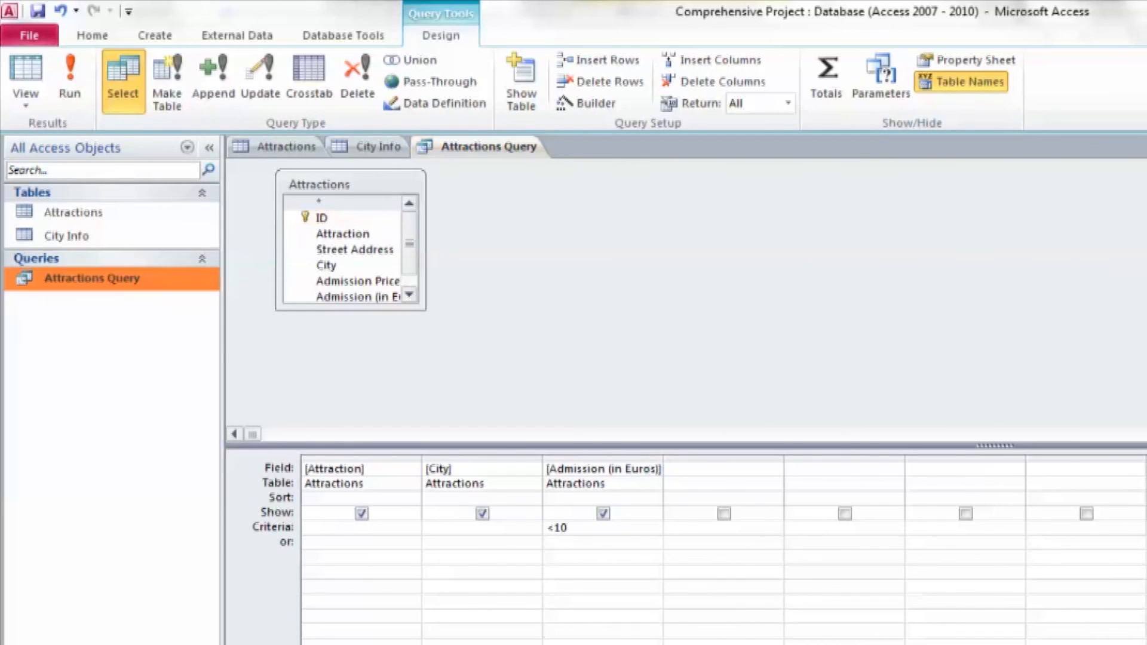
key("Return")
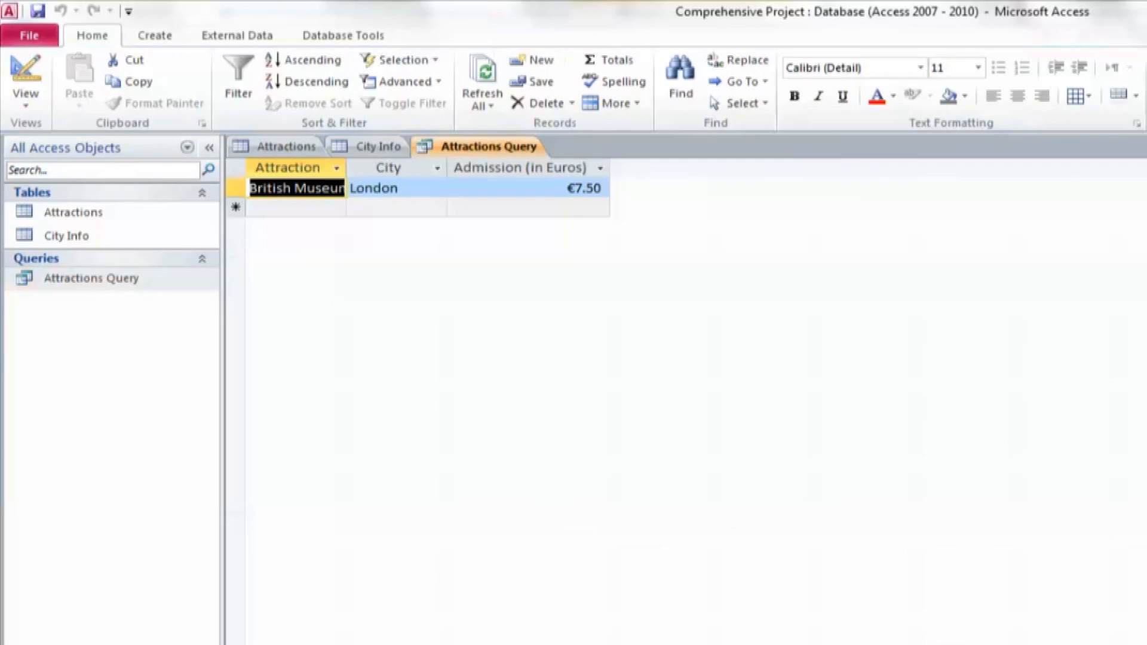